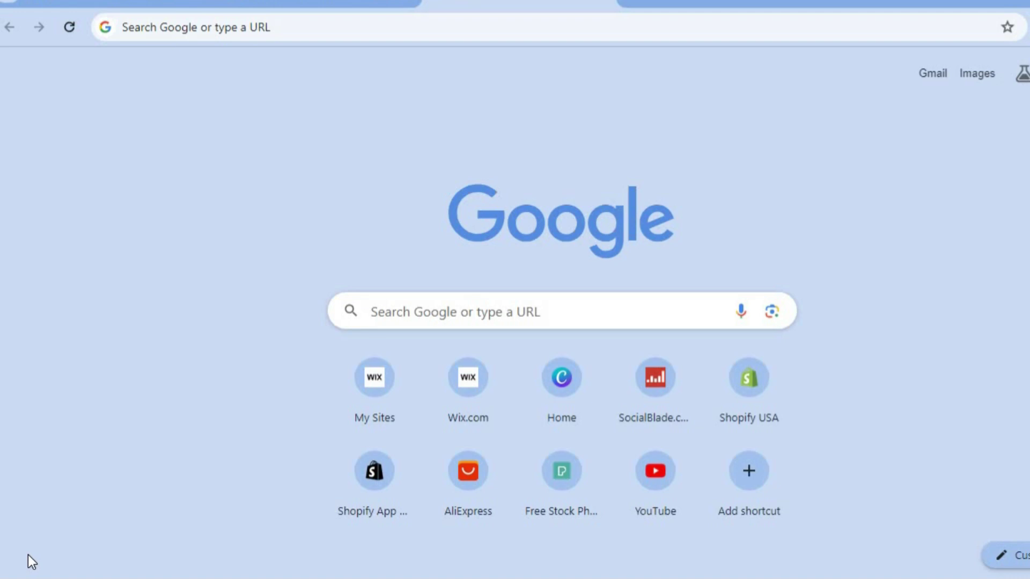
# Step: From the Wix Sites dashboard, start a new site built with the classic Wix Editor
pyautogui.click(122, 2)
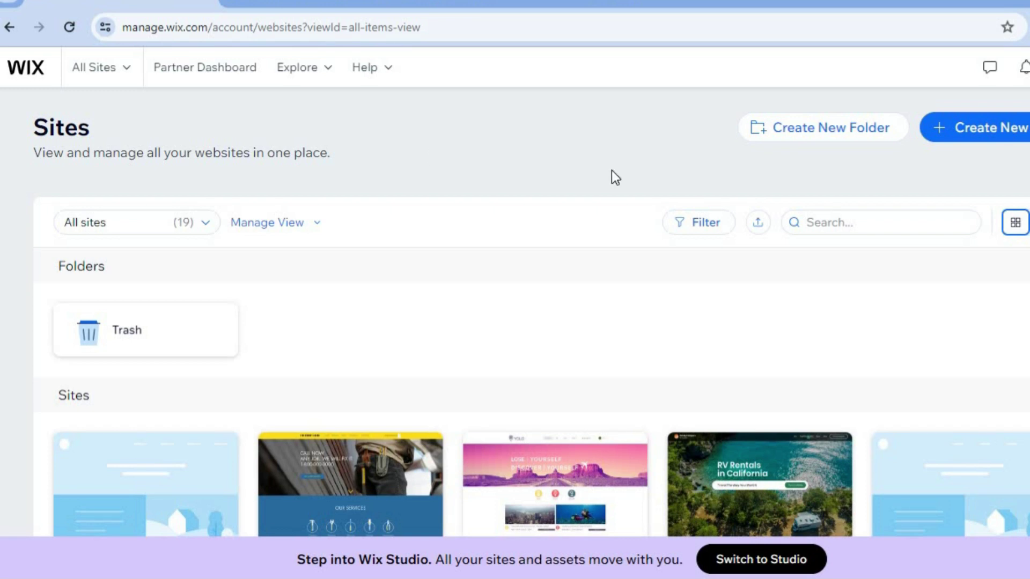
pyautogui.click(1001, 131)
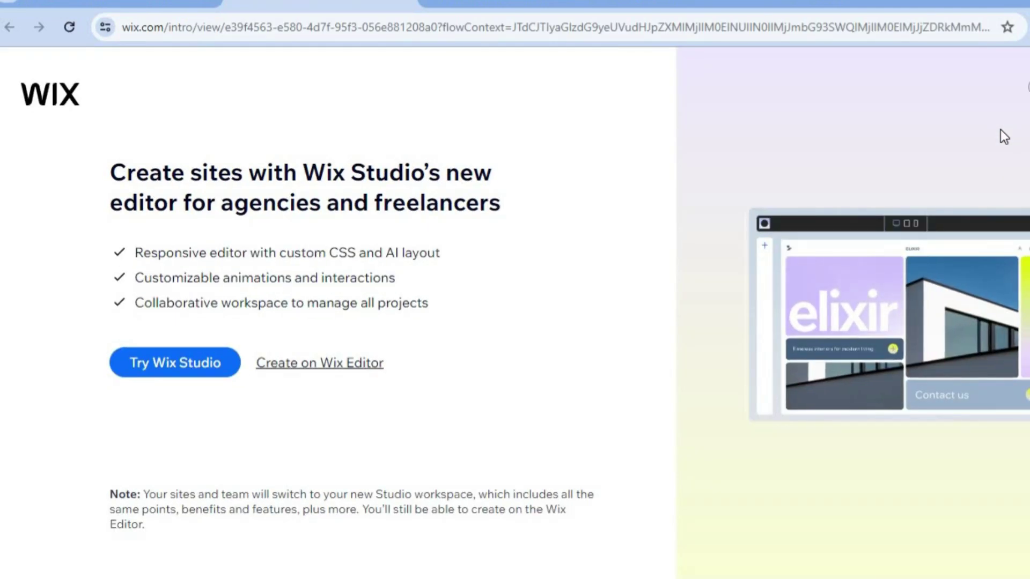
pyautogui.click(336, 365)
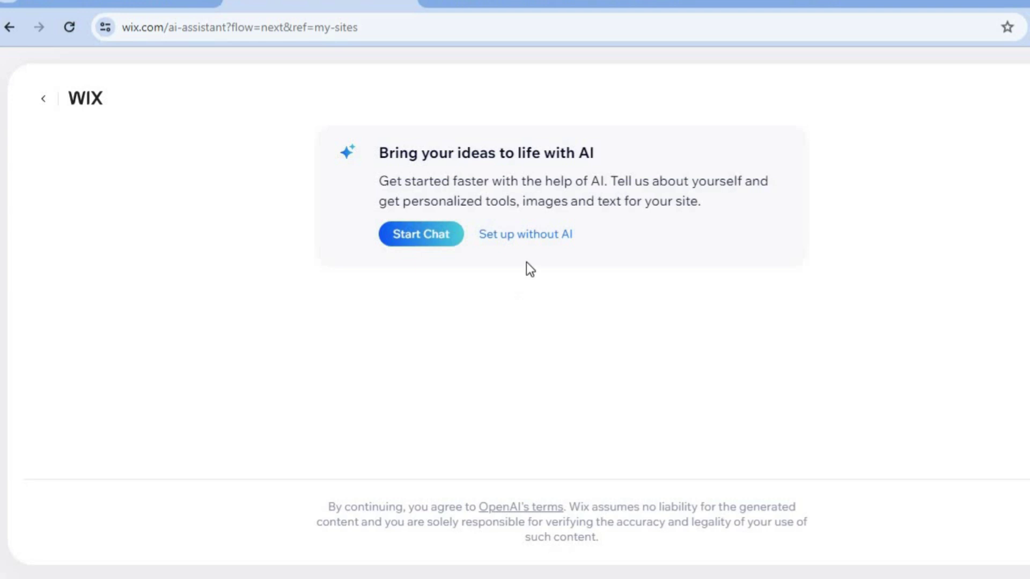
# Step: Skip AI setup and search 'PRESSURE' to choose Pressure Washing Service as the site type
pyautogui.click(531, 243)
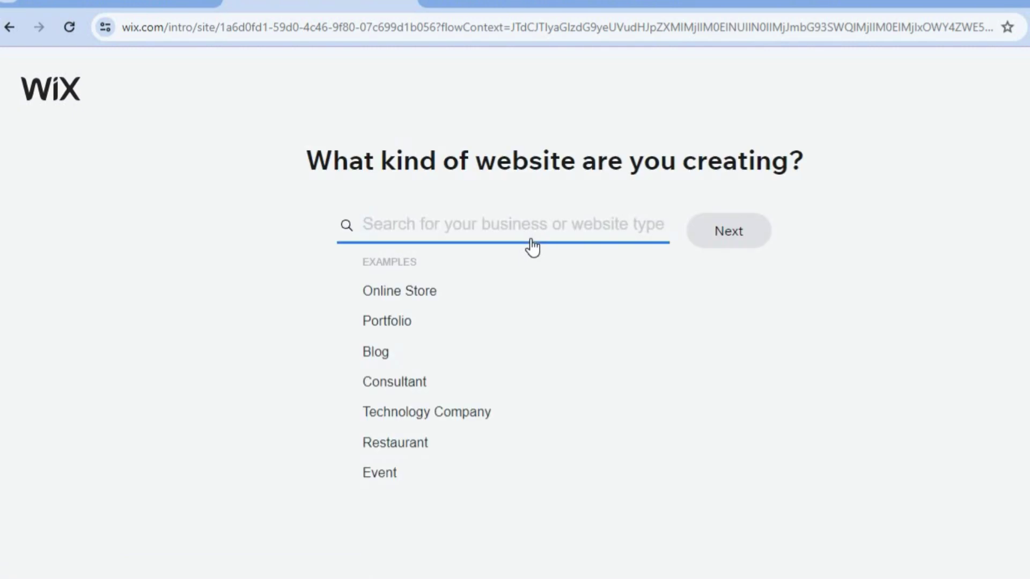
pyautogui.write('PRESSU')
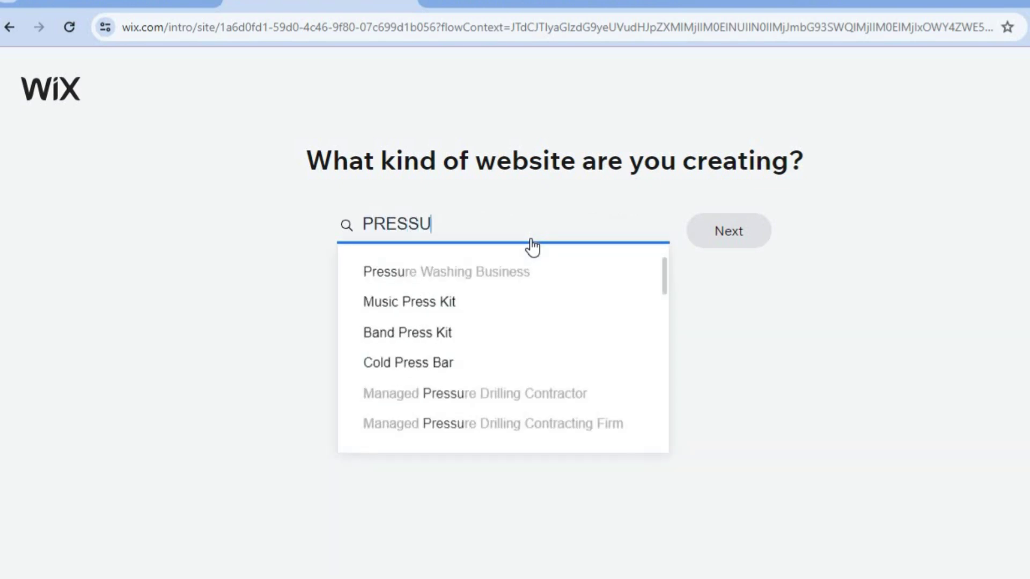
pyautogui.write('RE')
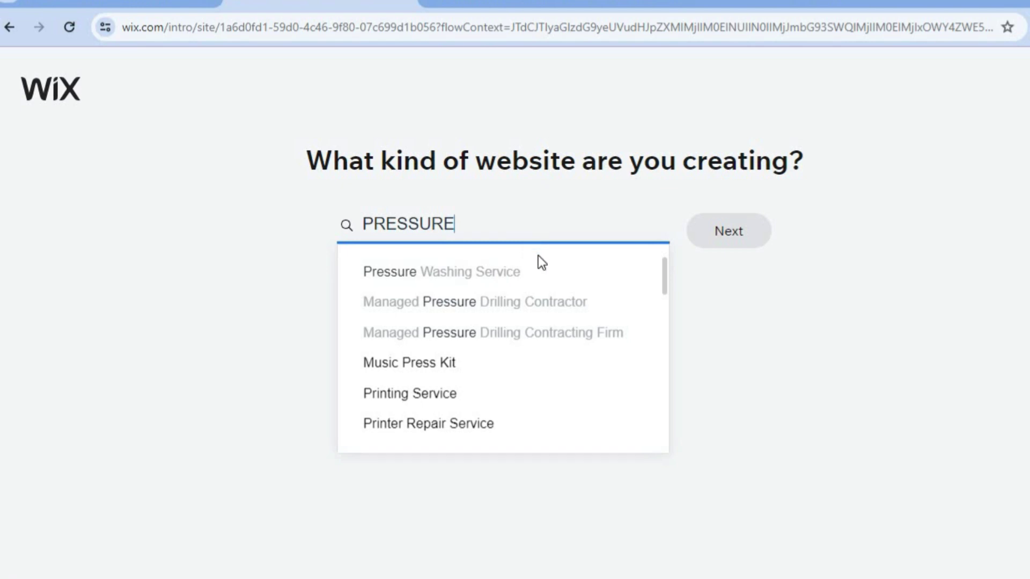
pyautogui.click(522, 270)
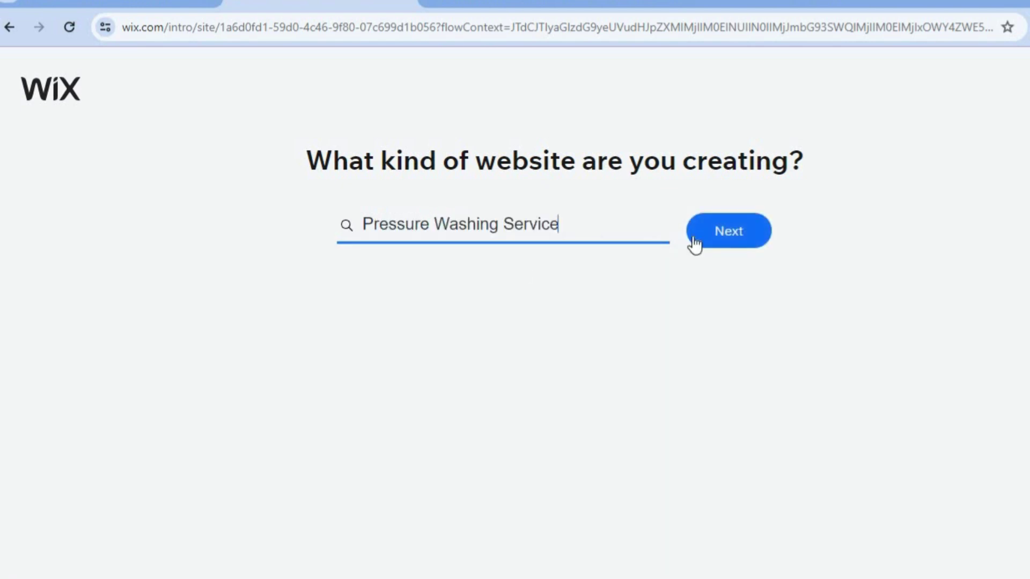
# Step: Continue to business details and enter TEST as the business name
pyautogui.click(733, 238)
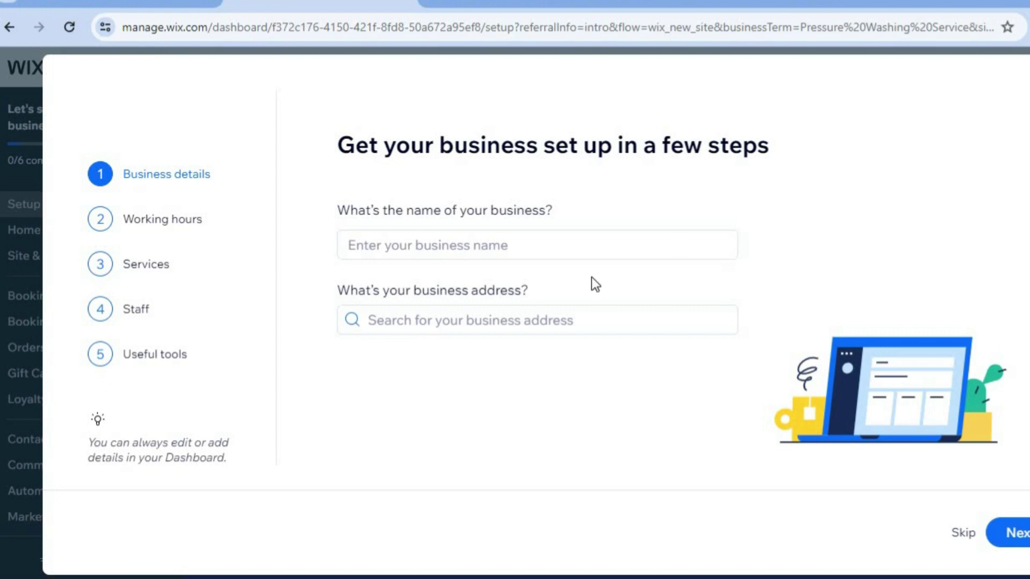
pyautogui.click(594, 249)
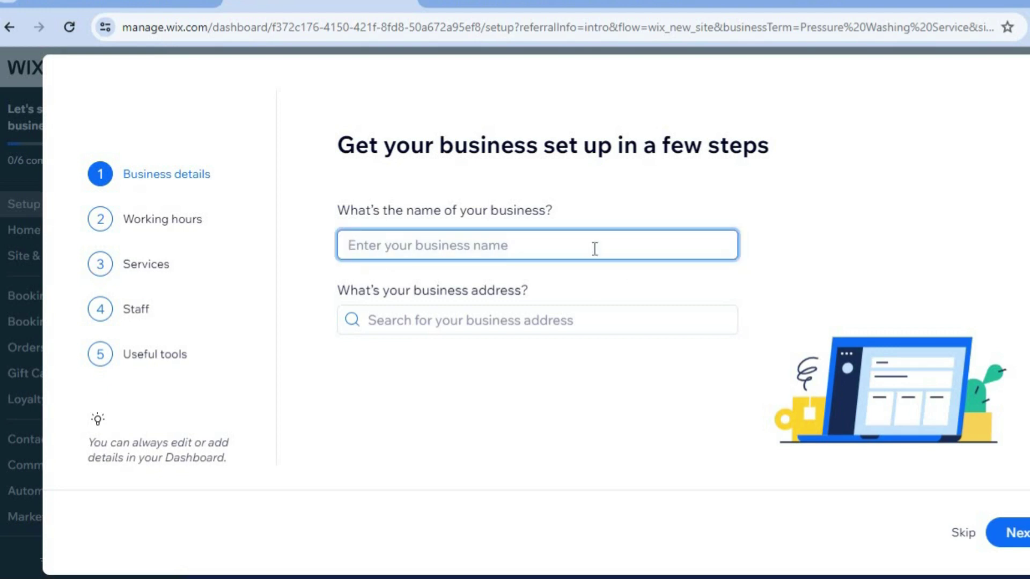
pyautogui.write('TEST')
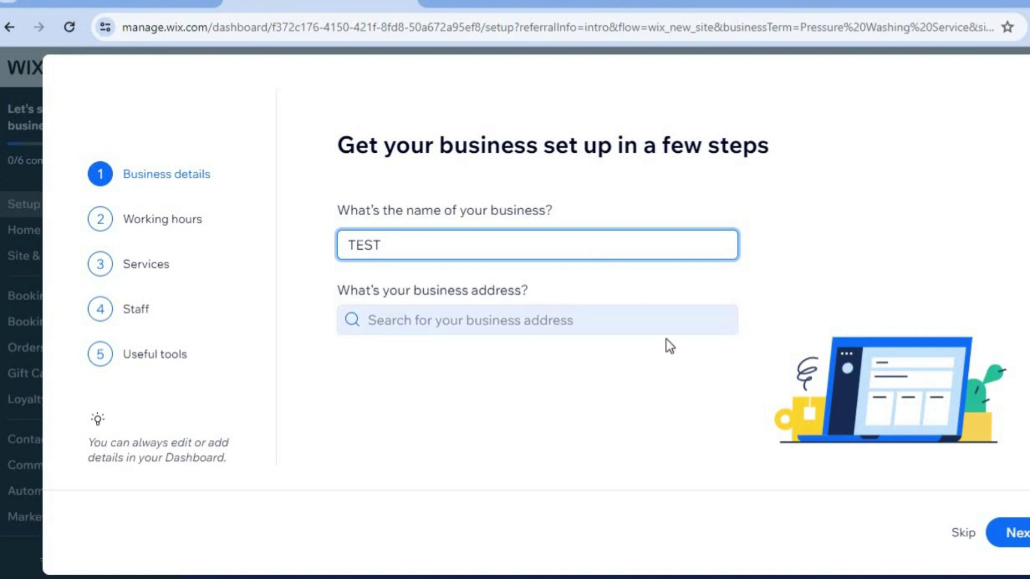
# Step: Submit business details, then set working hours Monday–Thursday (Friday removed), 9:00 am to 7:15 pm
pyautogui.press('Return')
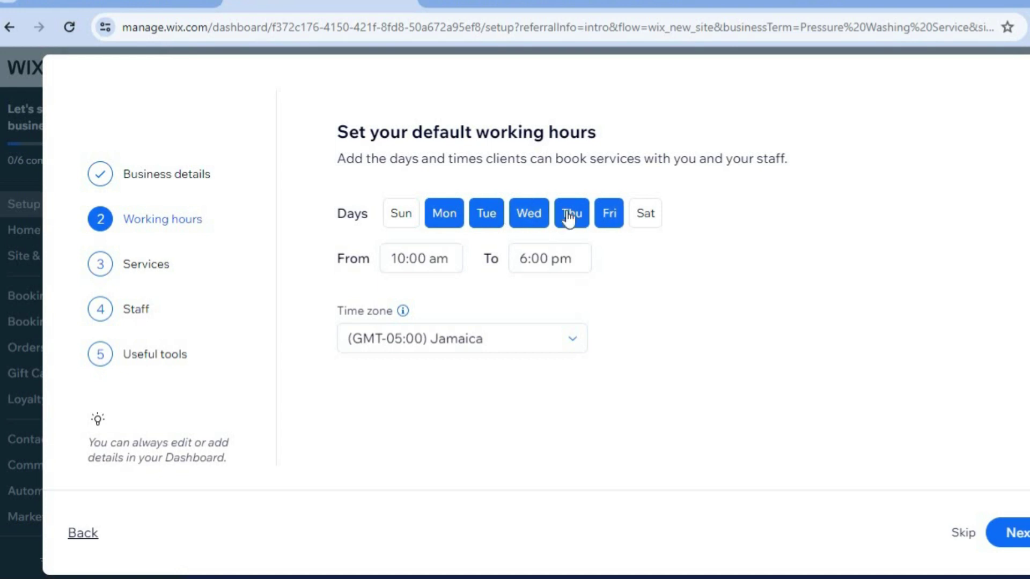
pyautogui.click(607, 218)
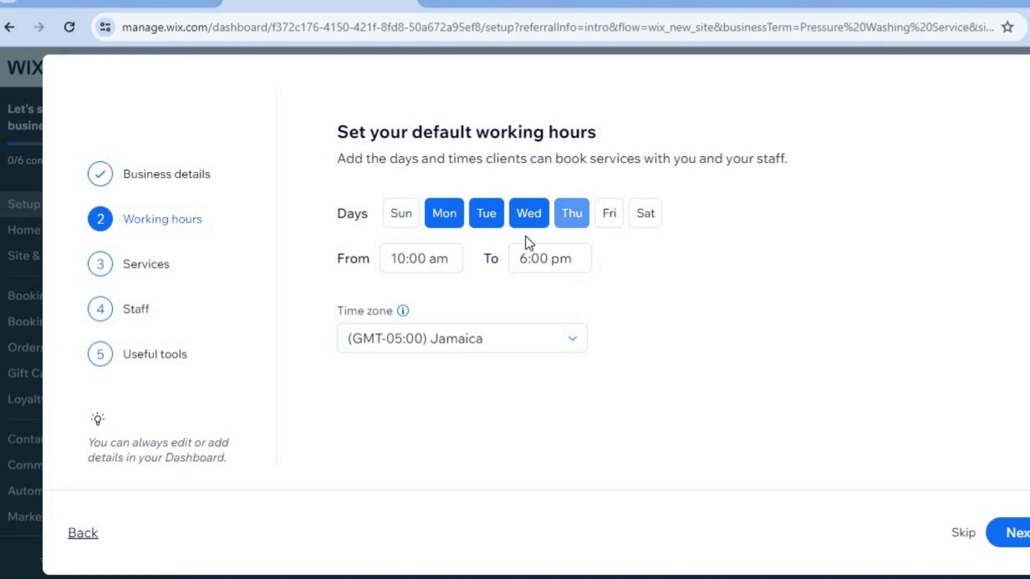
pyautogui.click(436, 256)
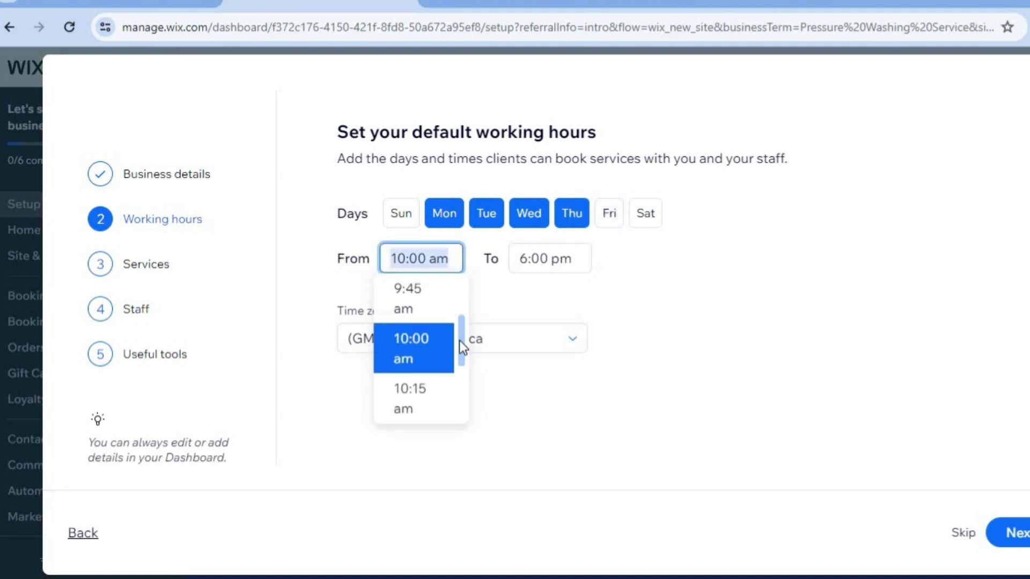
pyautogui.moveTo(459, 340); pyautogui.dragTo(460, 336)
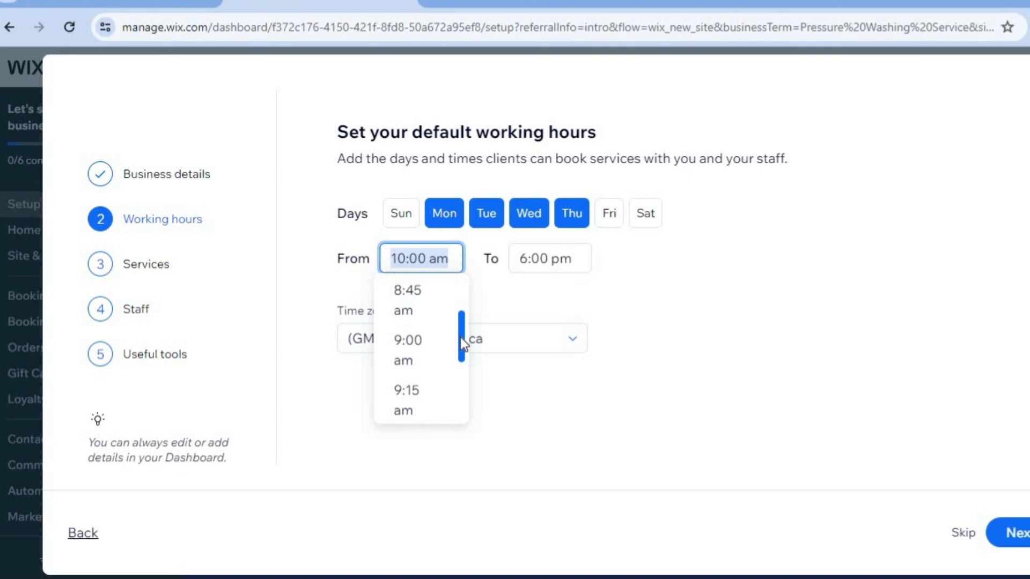
pyautogui.click(400, 351)
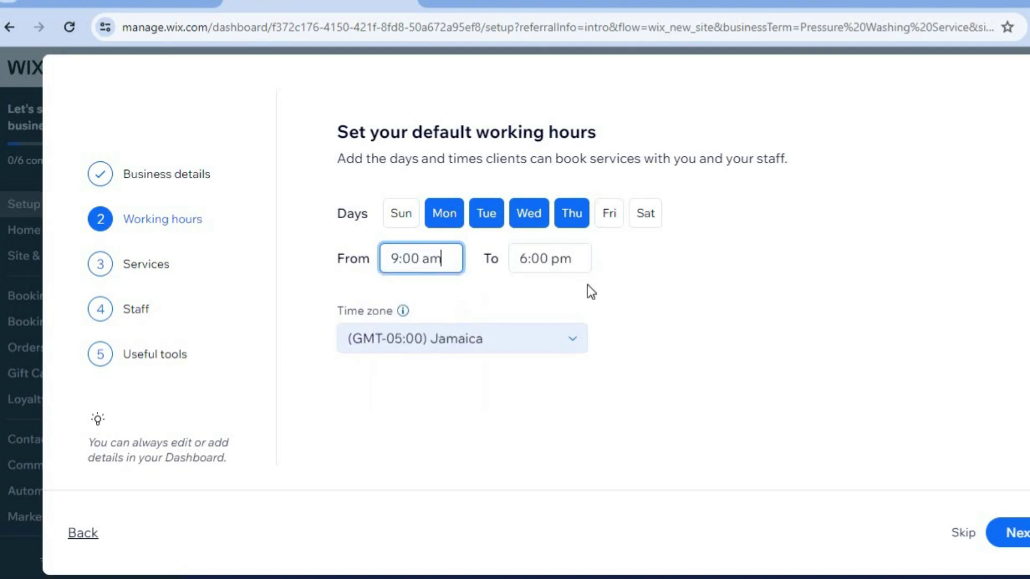
pyautogui.click(575, 263)
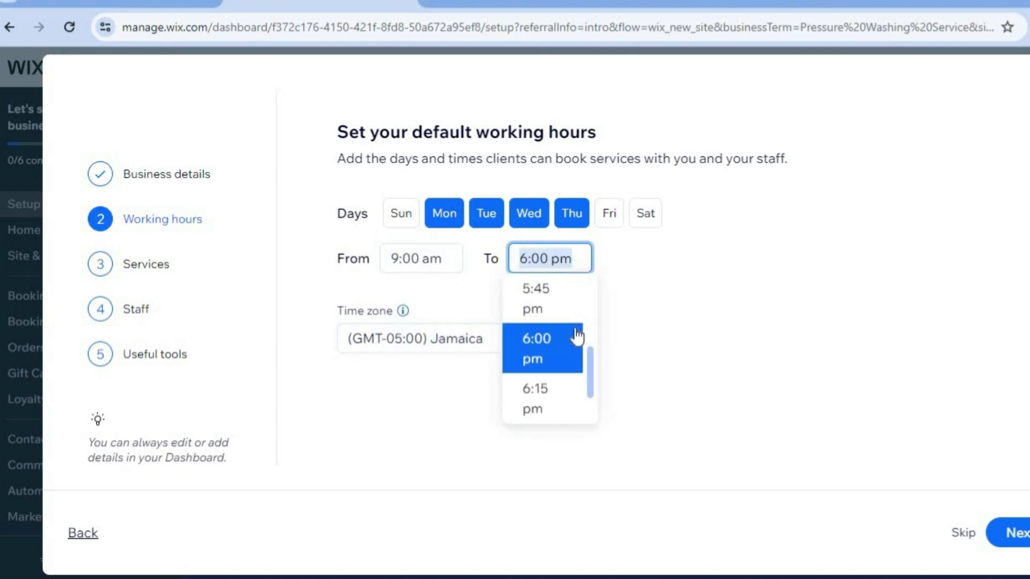
pyautogui.scroll(-5, 587, 378)
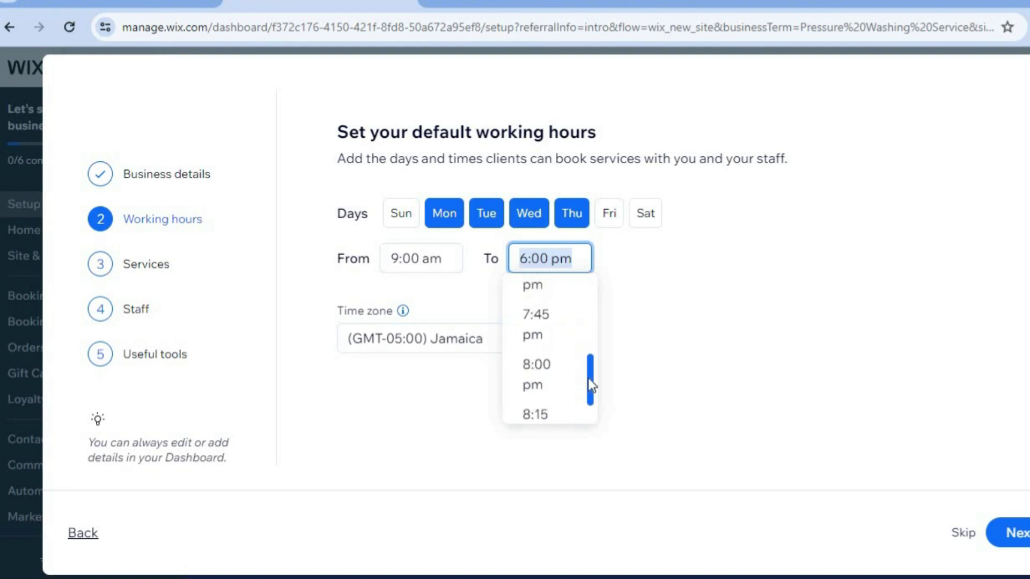
pyautogui.scroll(1, 589, 378)
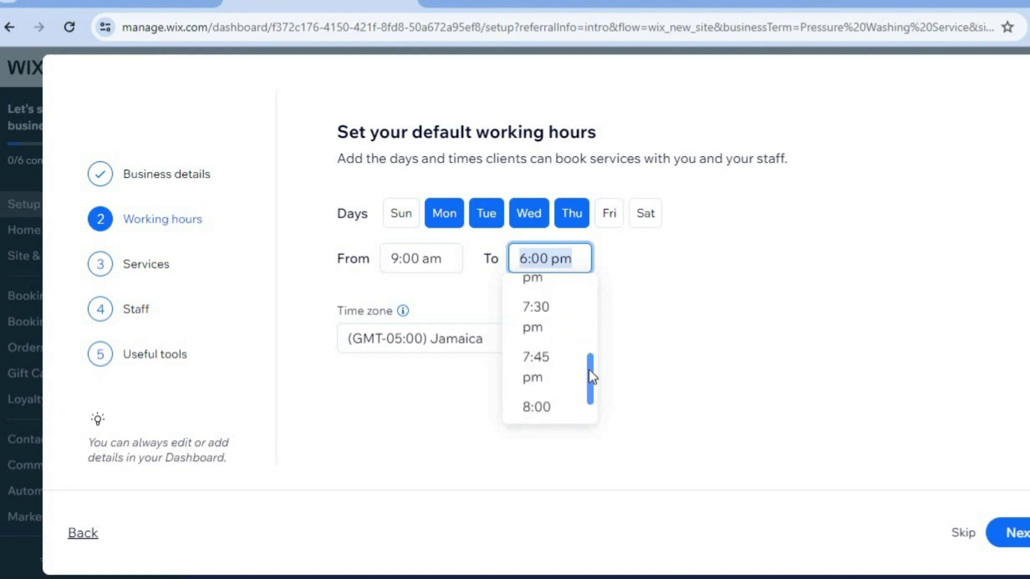
pyautogui.click(558, 281)
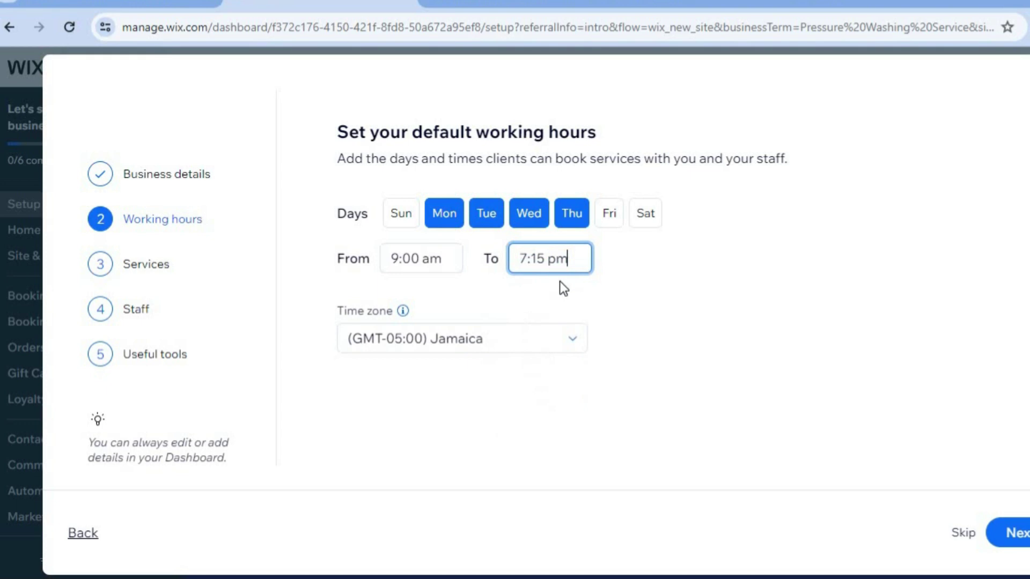
# Step: Select Basic Driveway Cleaning and The Works and Ceramic Wax, discarding a started custom service
pyautogui.click(1026, 545)
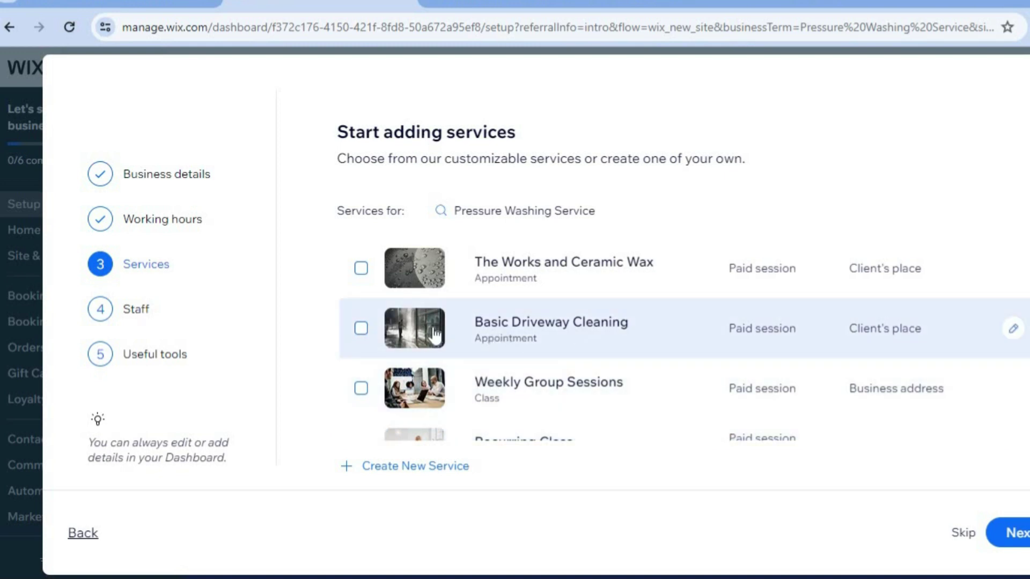
pyautogui.click(362, 329)
pyautogui.click(361, 269)
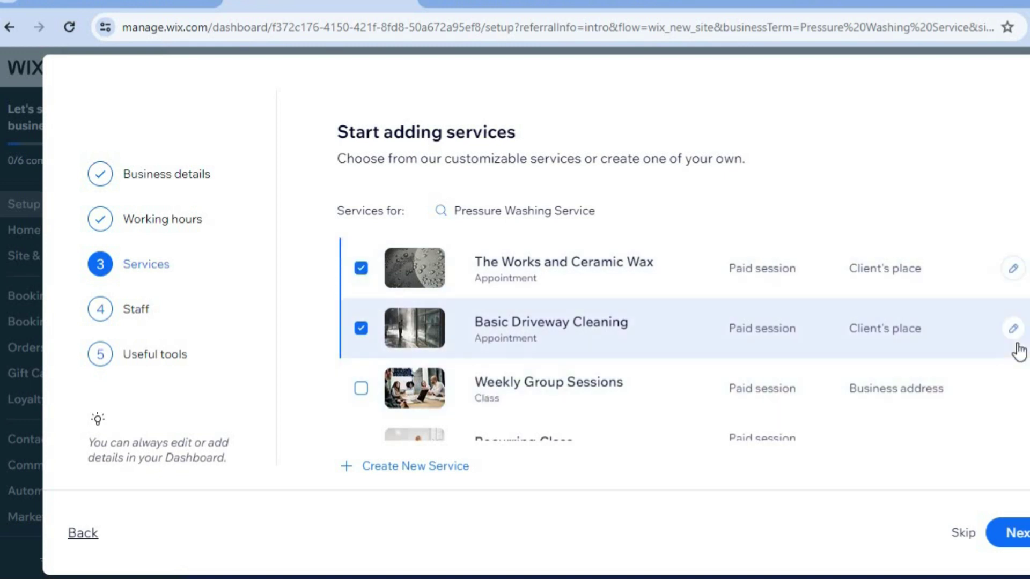
pyautogui.scroll(-2, 641, 339)
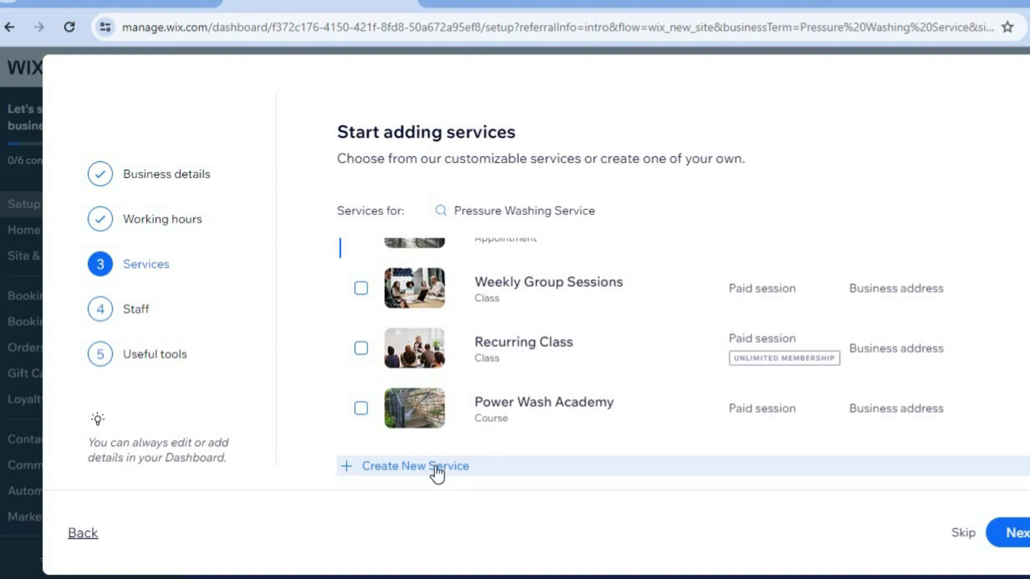
pyautogui.click(435, 466)
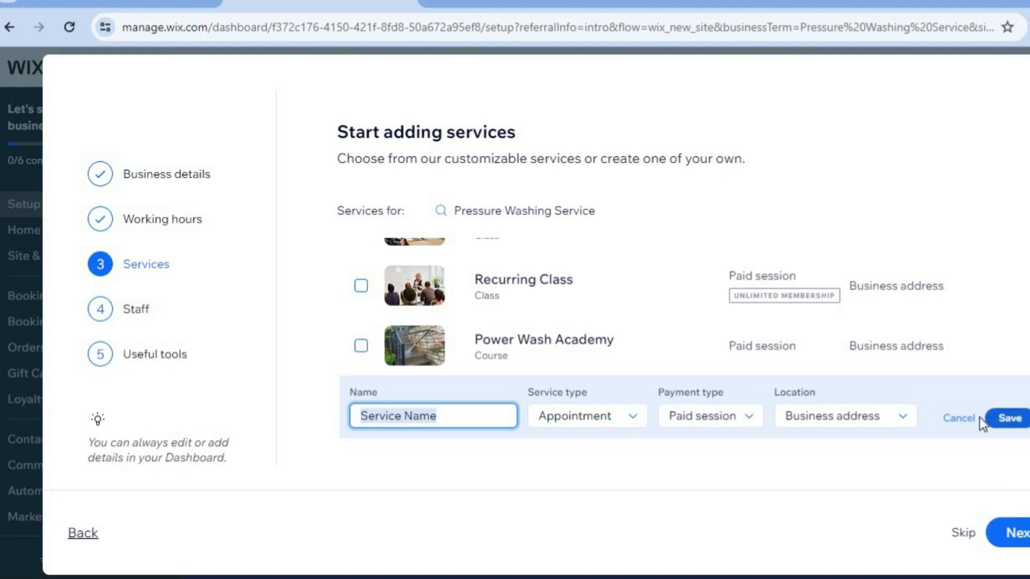
pyautogui.click(964, 420)
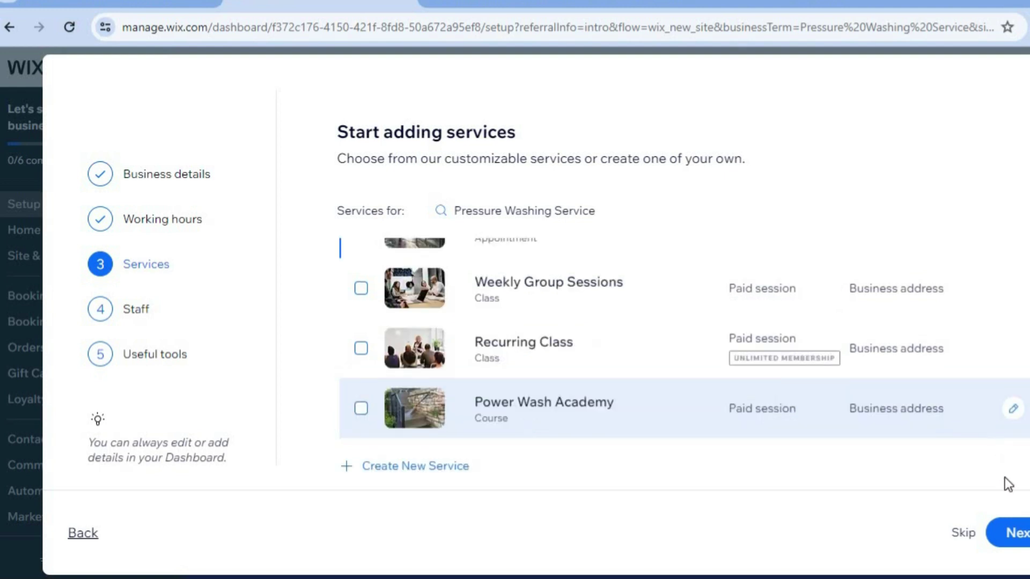
# Step: Pass the staff step and choose online and in-person payments as tools, finishing setup
pyautogui.click(1010, 542)
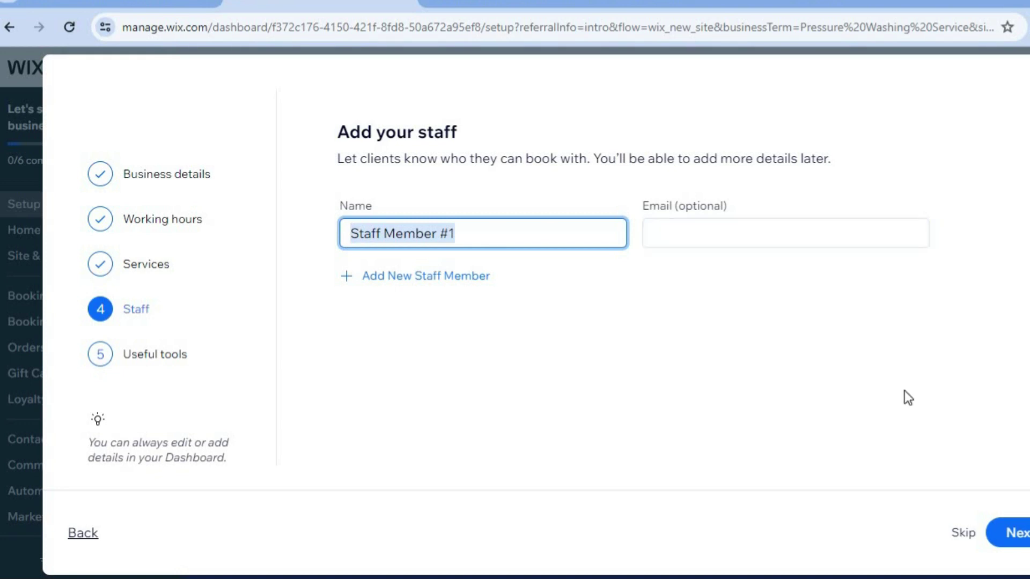
pyautogui.click(1005, 535)
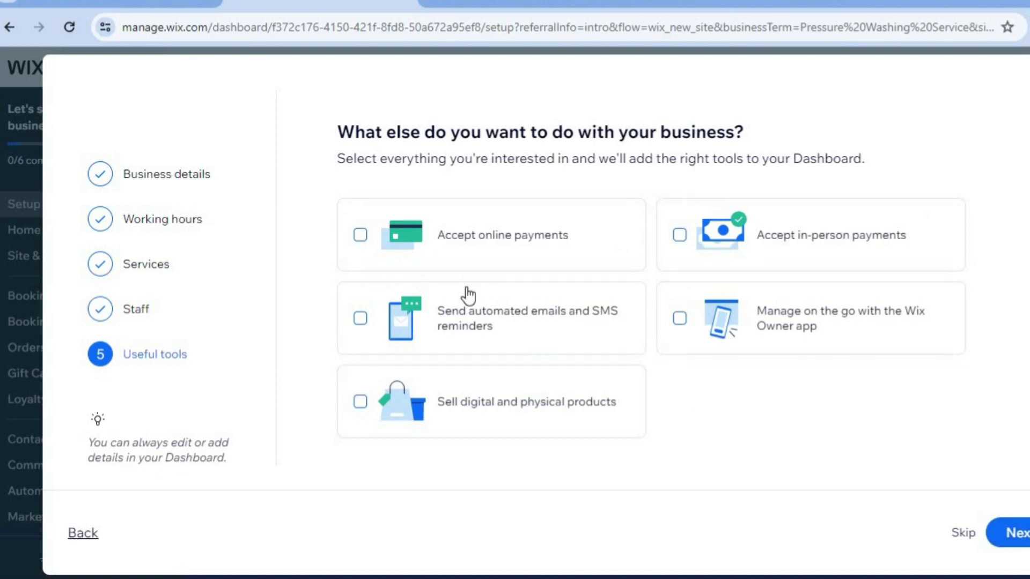
pyautogui.click(382, 242)
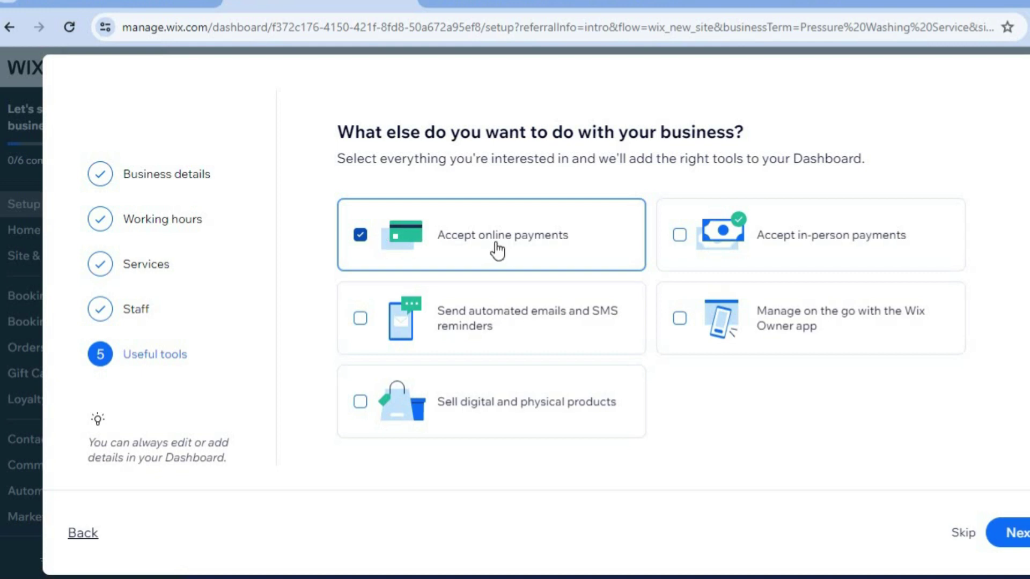
pyautogui.click(694, 240)
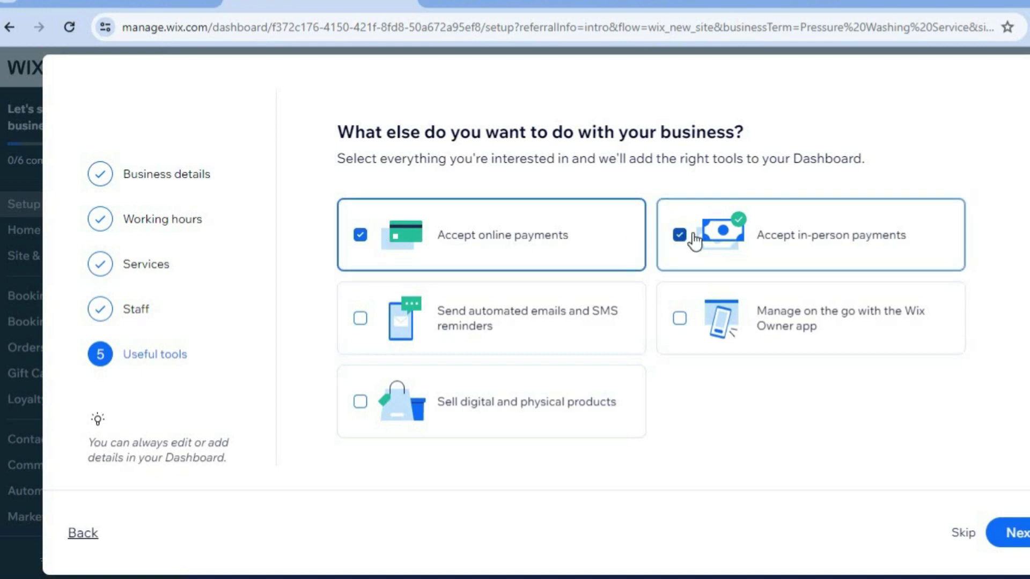
pyautogui.click(1014, 534)
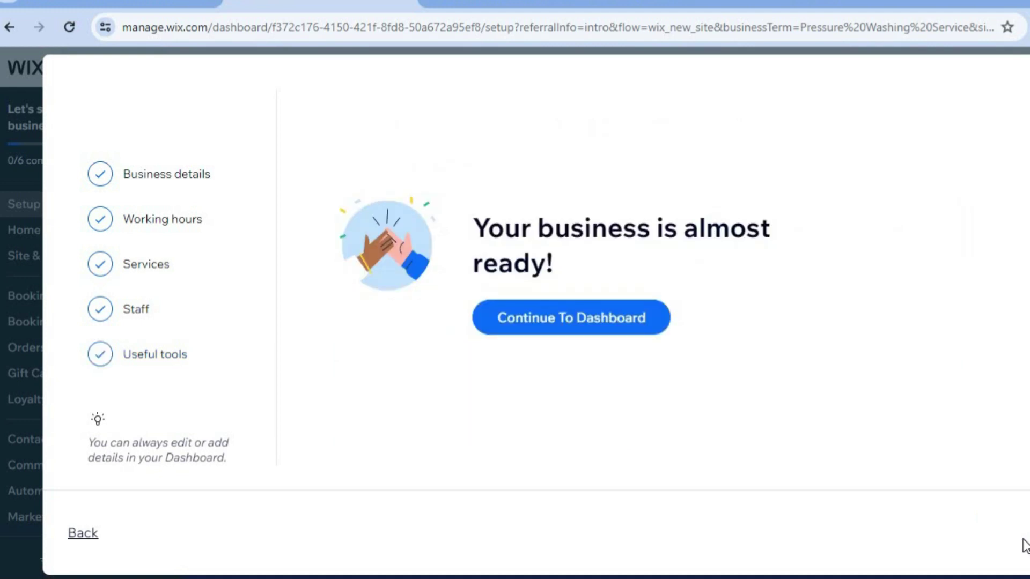
# Step: Go to the dashboard and open Booking Services to view the two-service list
pyautogui.click(620, 332)
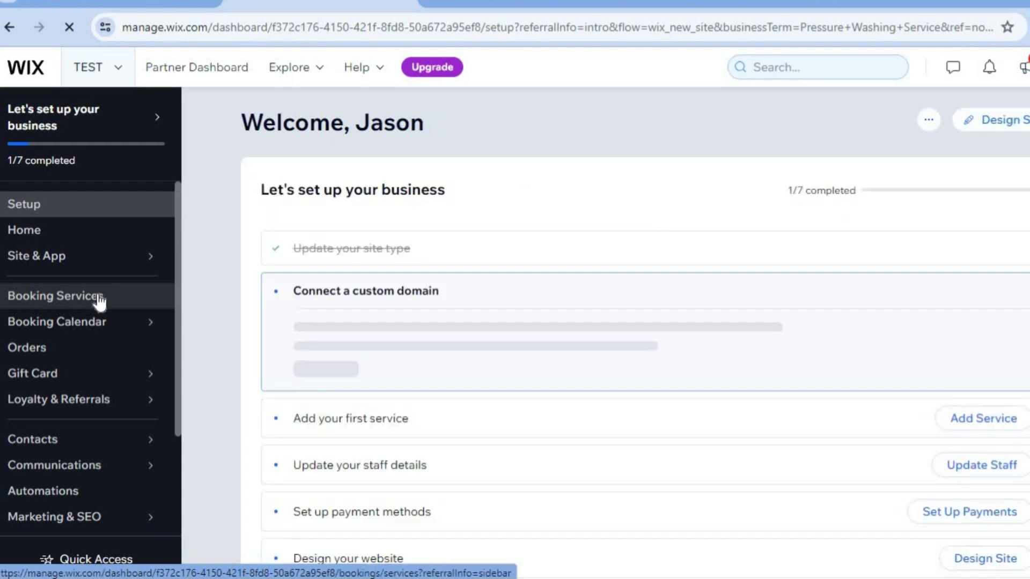
pyautogui.click(99, 302)
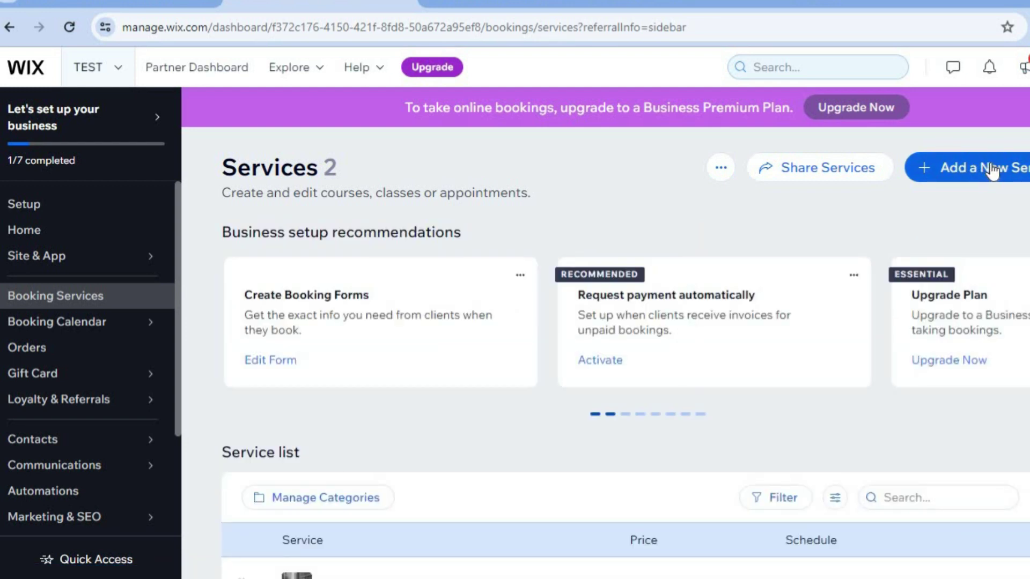
pyautogui.scroll(-2, 625, 354)
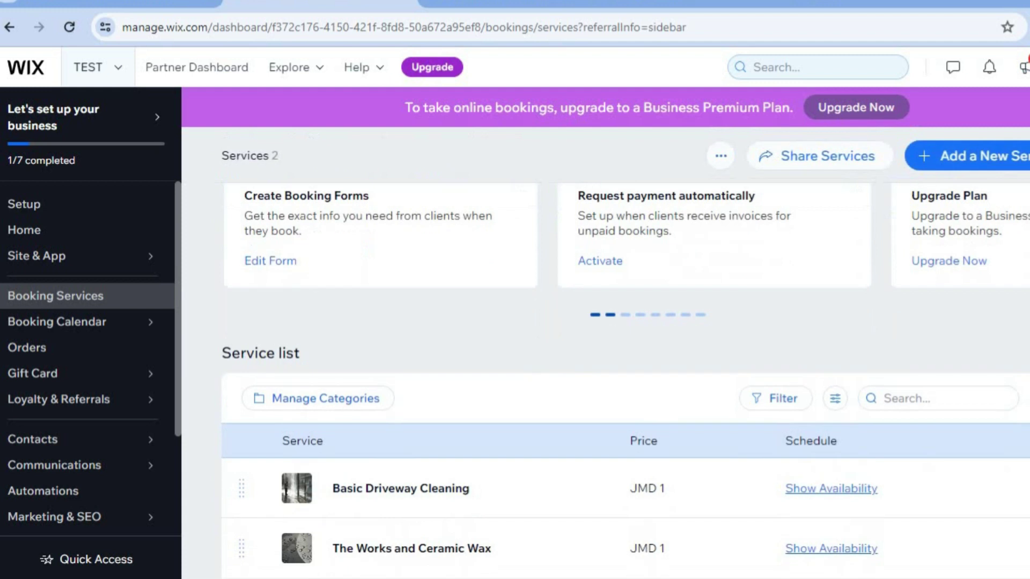
pyautogui.scroll(-1, 625, 354)
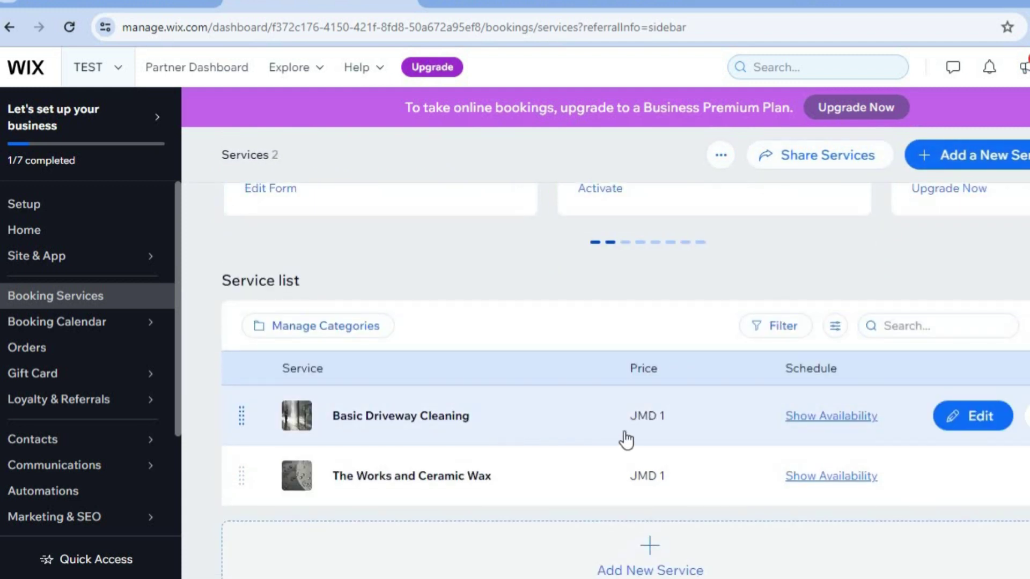
# Step: Edit Basic Driveway Cleaning to cost J$ 10 per session and save it
pyautogui.click(964, 418)
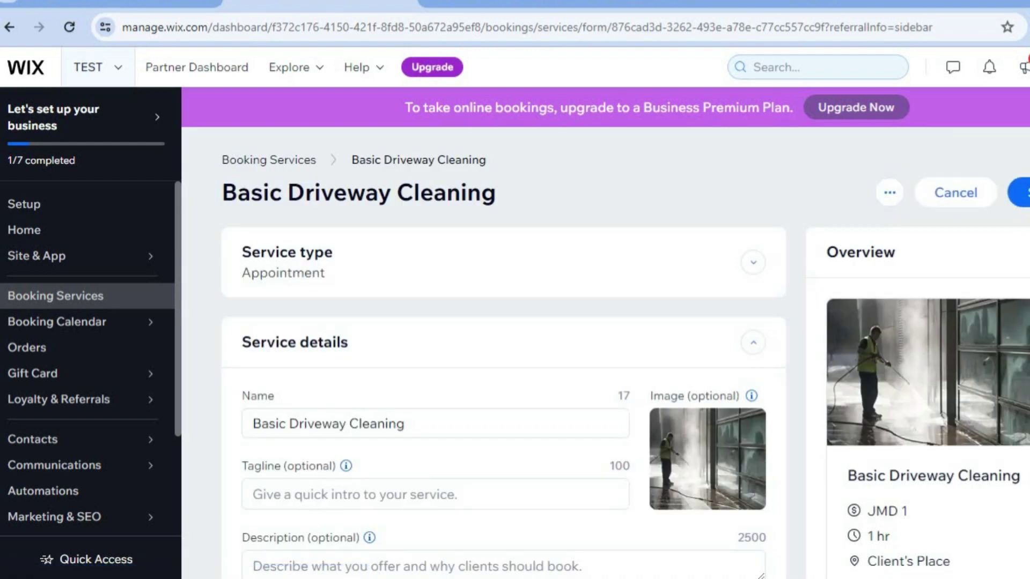
pyautogui.scroll(-4, 632, 317)
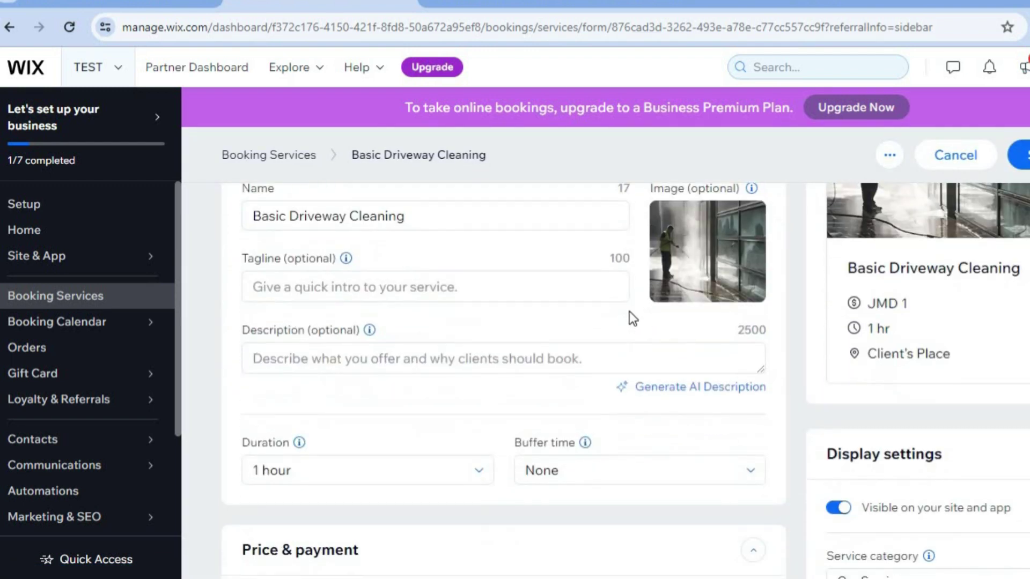
pyautogui.scroll(-3, 643, 343)
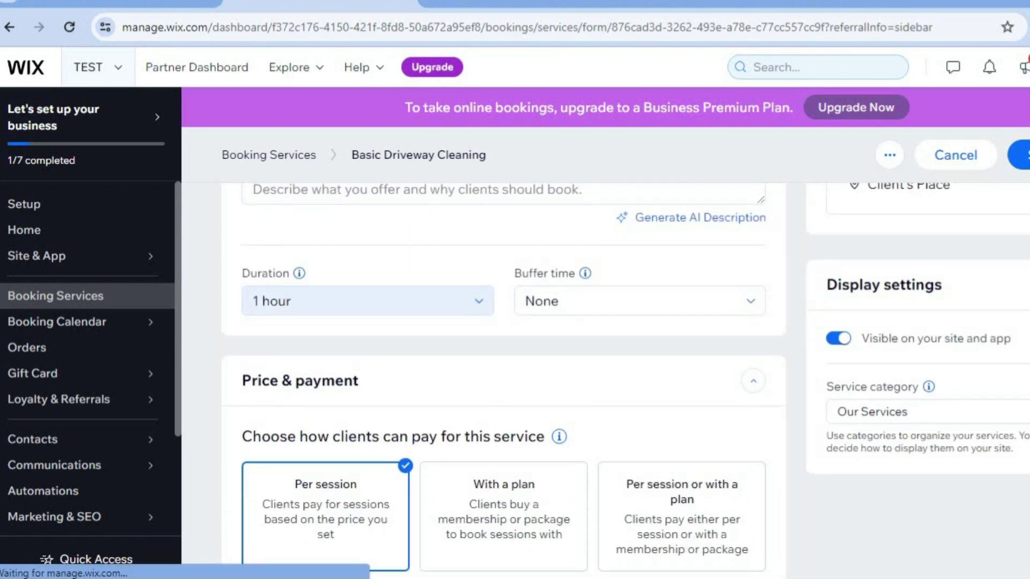
pyautogui.scroll(-4, 504, 376)
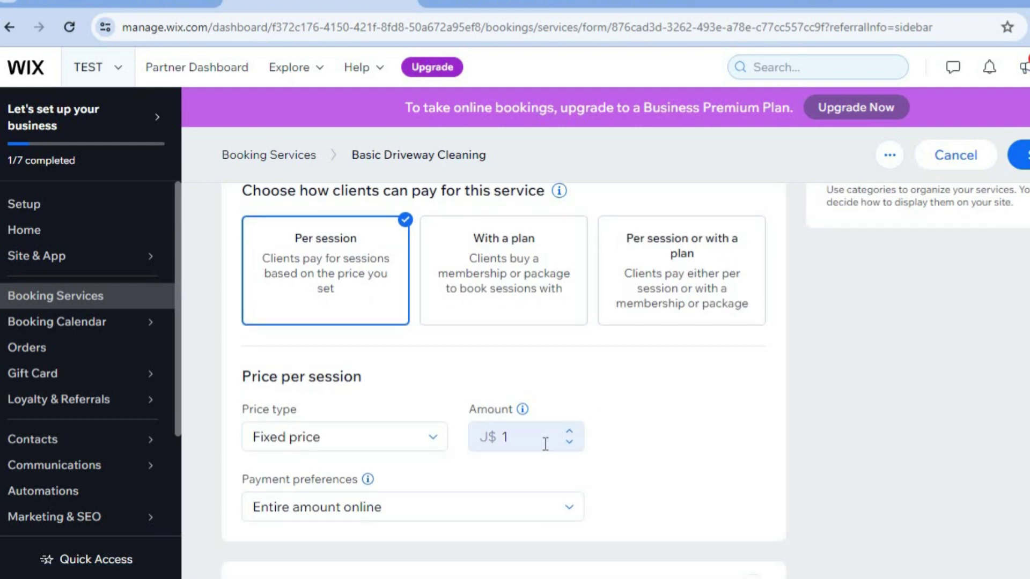
pyautogui.click(547, 443)
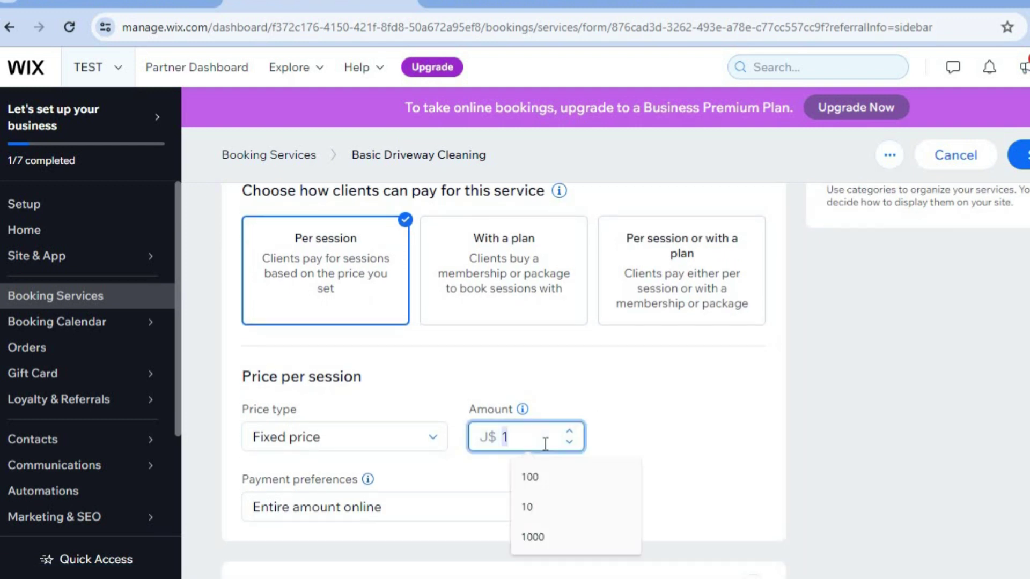
pyautogui.click(554, 503)
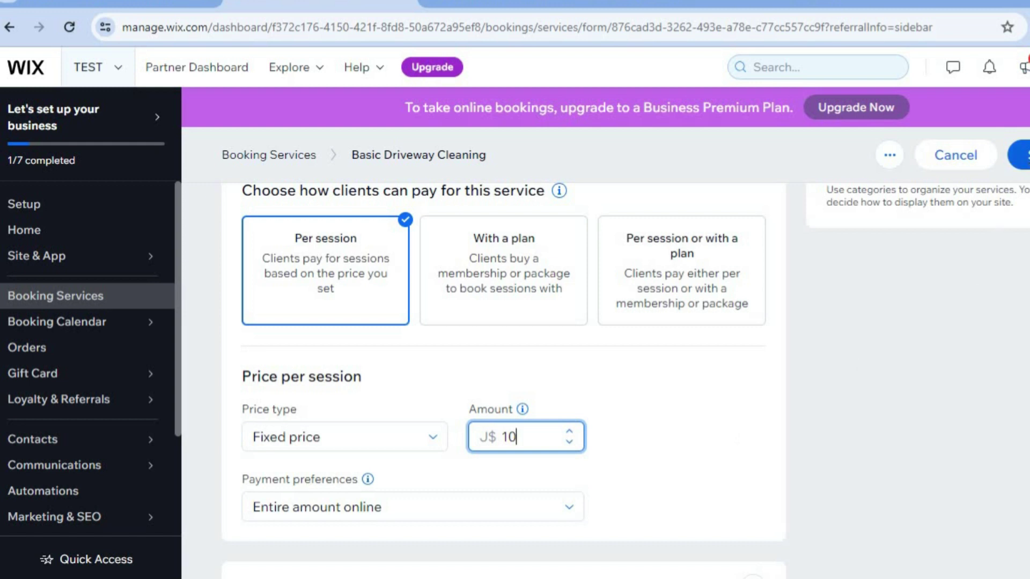
pyautogui.click(1022, 155)
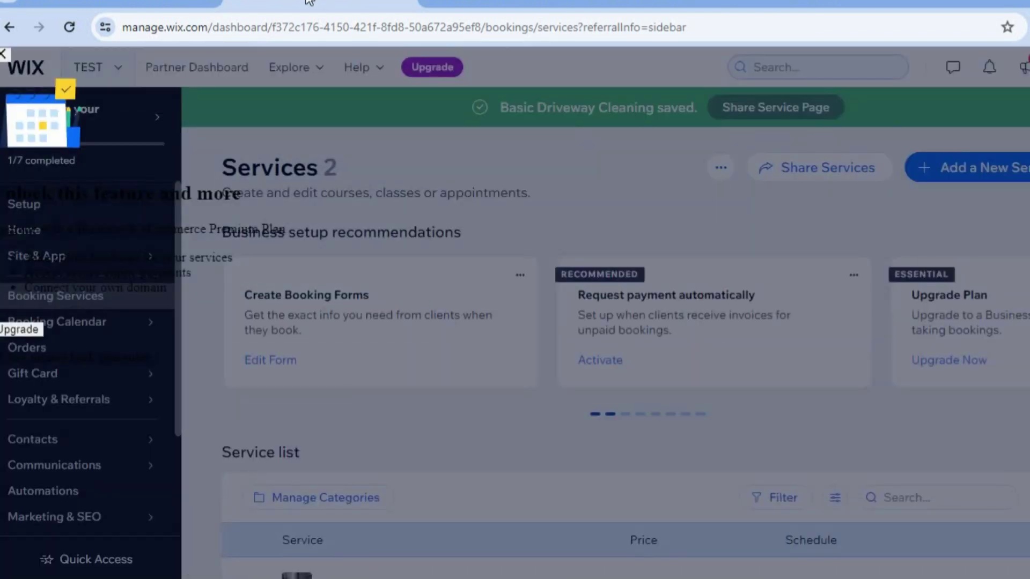
# Step: Dismiss the Unlock this feature prompt and open Payments under Billing & Payments
pyautogui.click(5, 54)
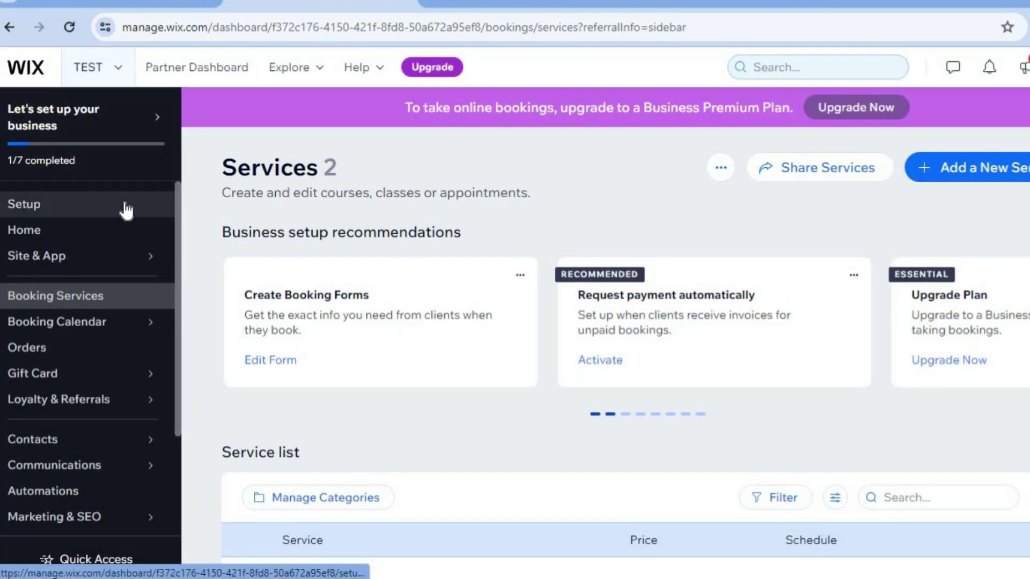
pyautogui.moveTo(124, 336)
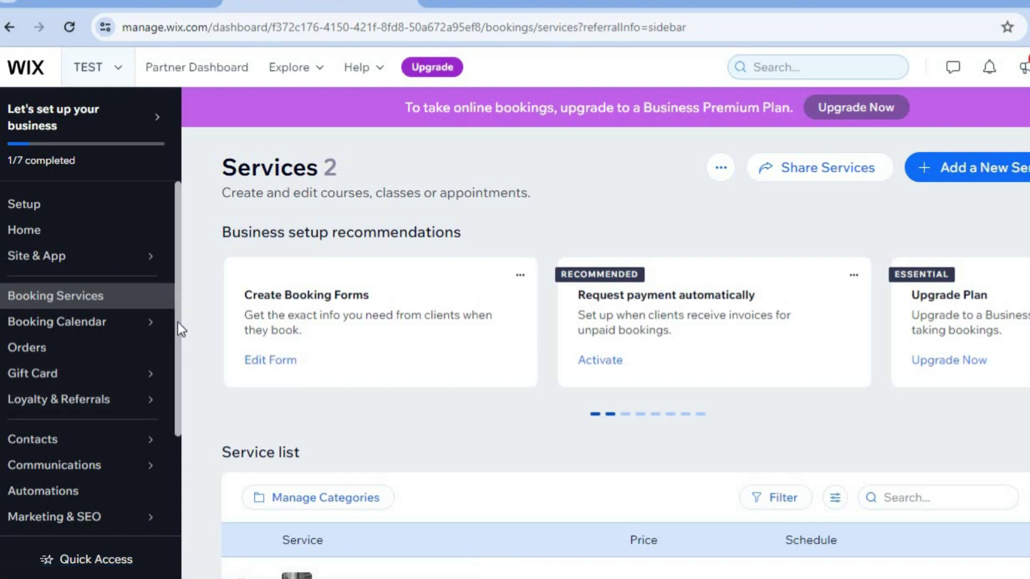
pyautogui.moveTo(178, 324); pyautogui.dragTo(180, 434)
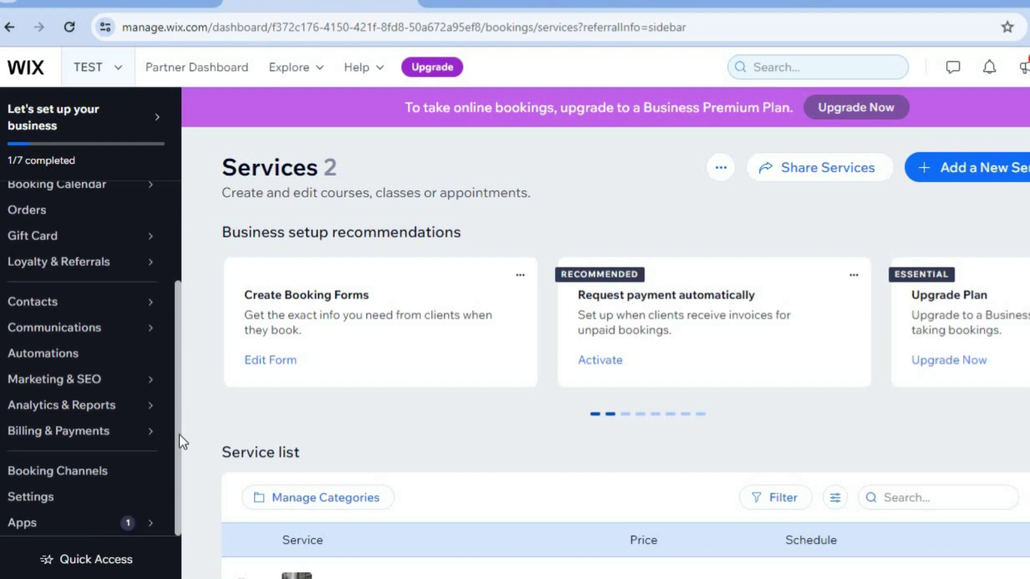
pyautogui.moveTo(119, 439)
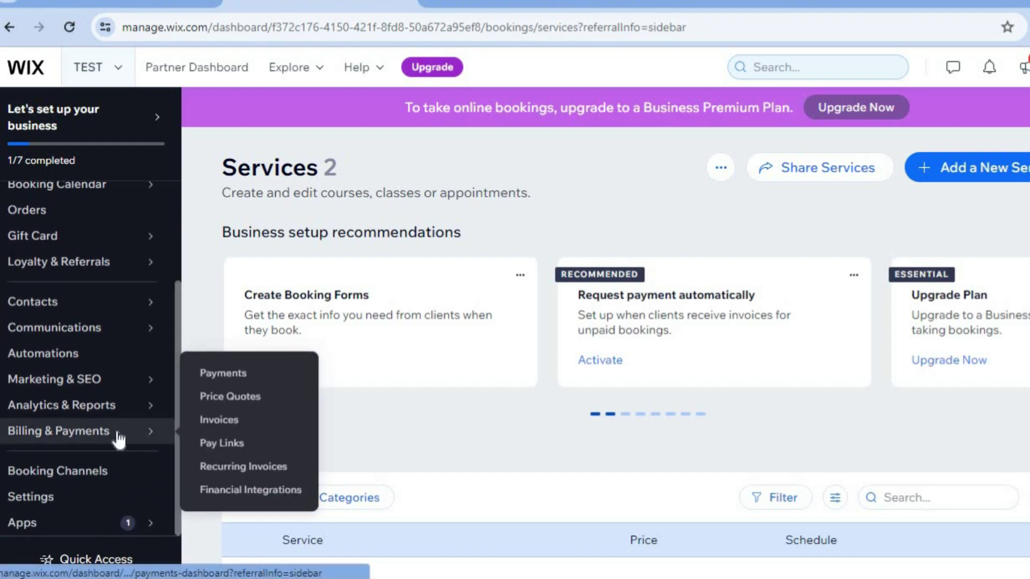
pyautogui.click(221, 377)
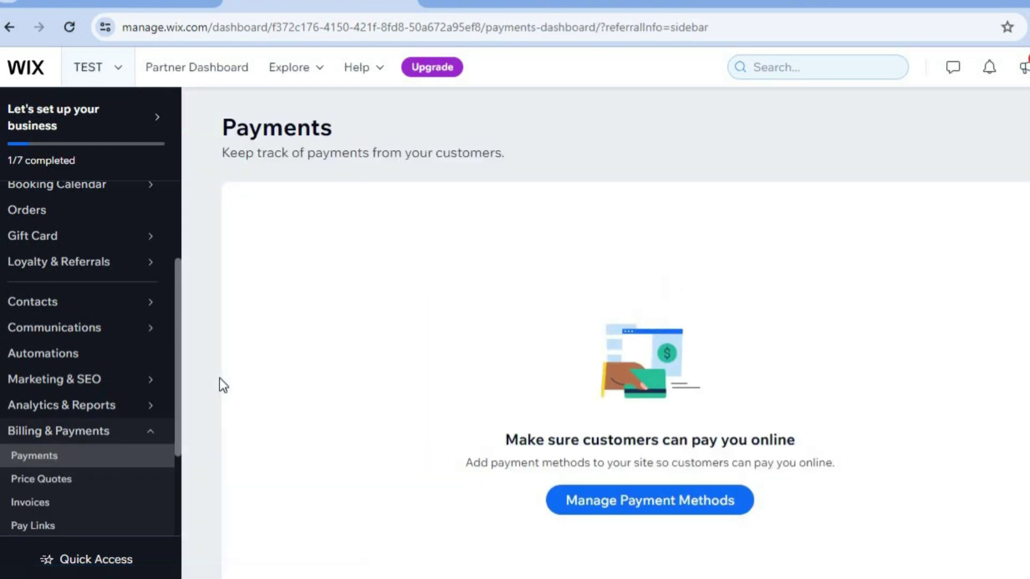
# Step: Open Manage Payment Methods and review the provider list, including Tilopay and PayPal
pyautogui.click(623, 507)
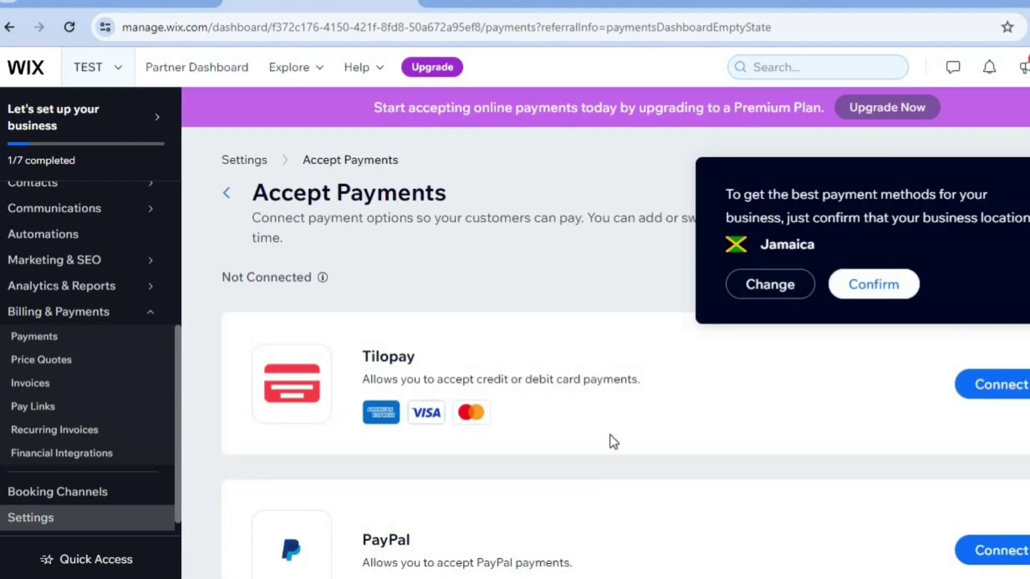
pyautogui.scroll(-3, 1005, 435)
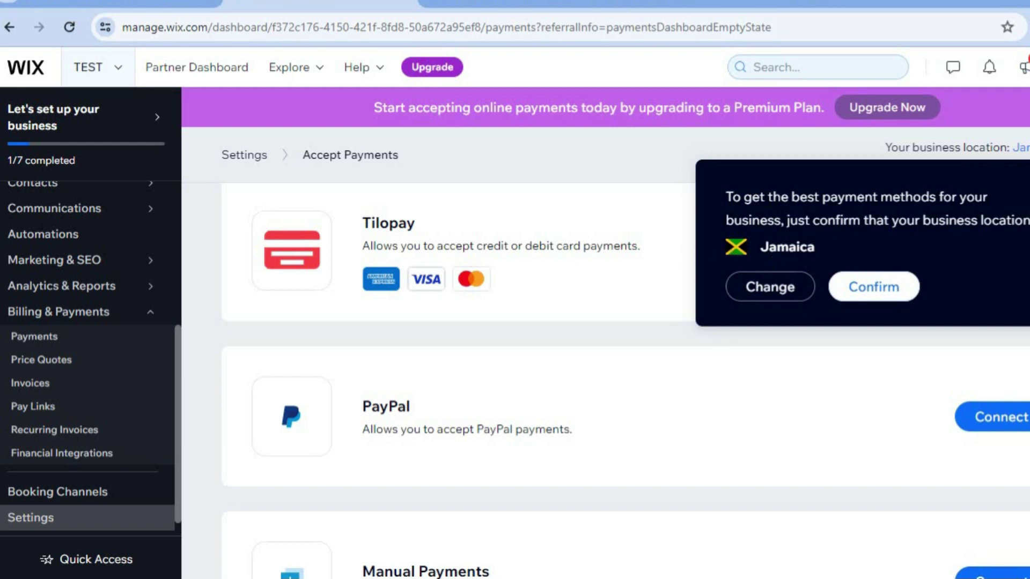
pyautogui.scroll(-3, 590, 376)
pyautogui.scroll(5, 590, 376)
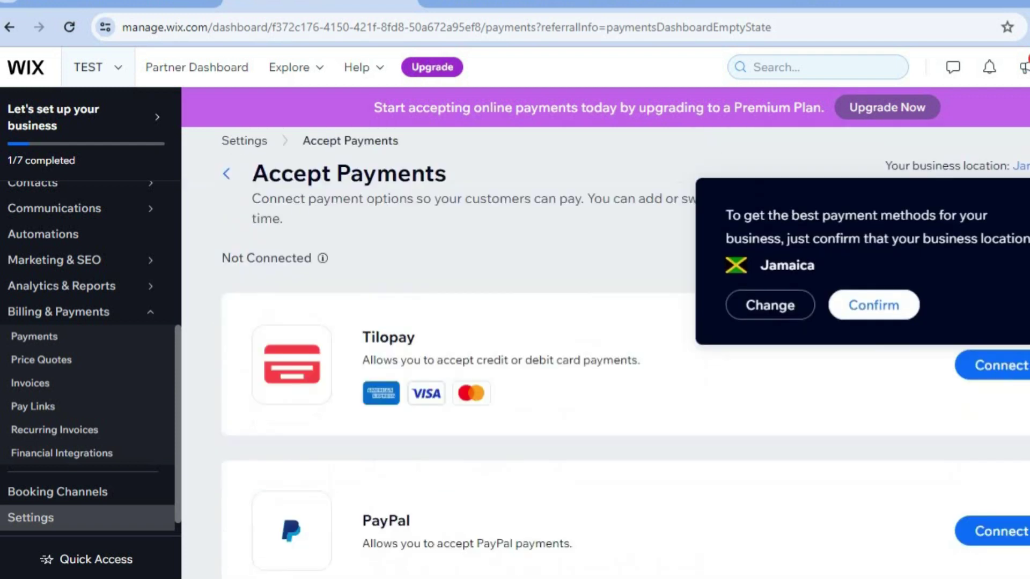
pyautogui.scroll(-1, 591, 376)
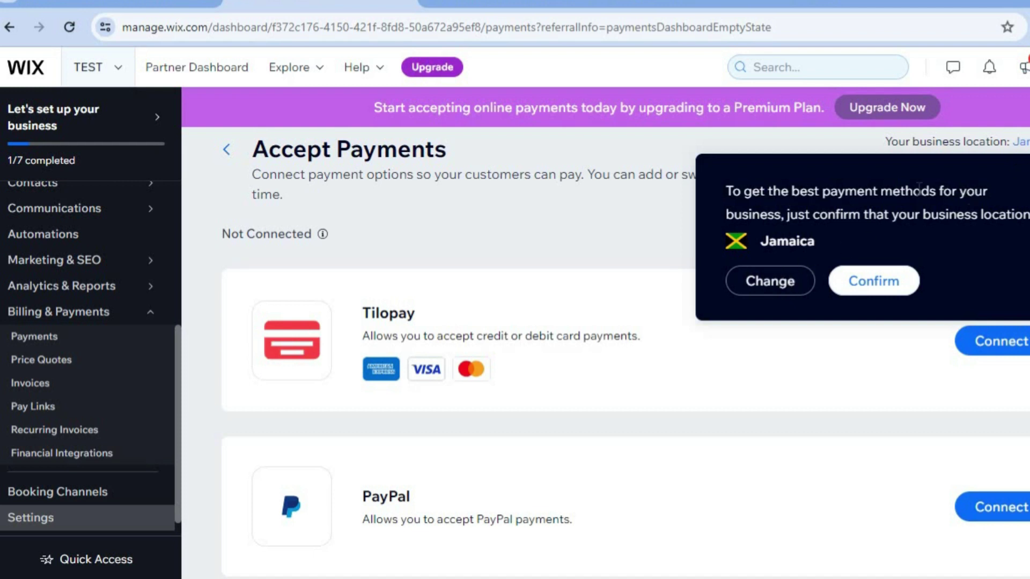
# Step: Search 'UNITED' and change the business location country to United States
pyautogui.click(732, 288)
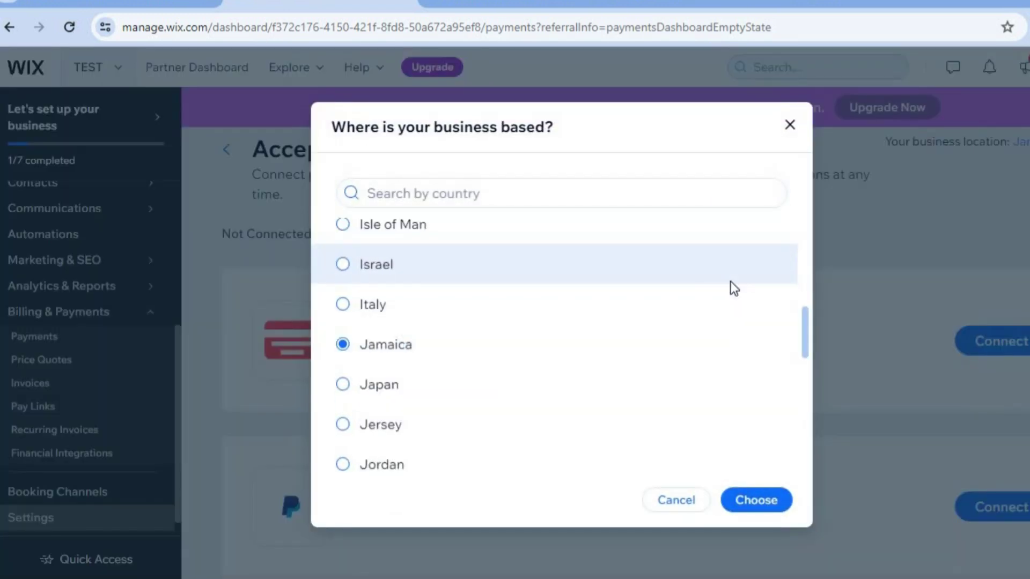
pyautogui.click(577, 193)
pyautogui.write('UNITED')
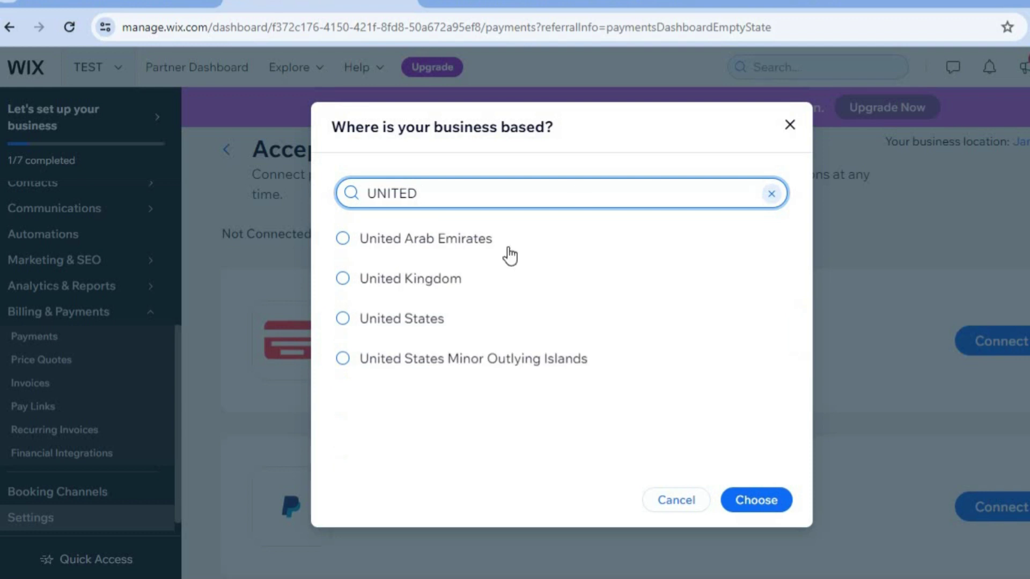
pyautogui.click(460, 318)
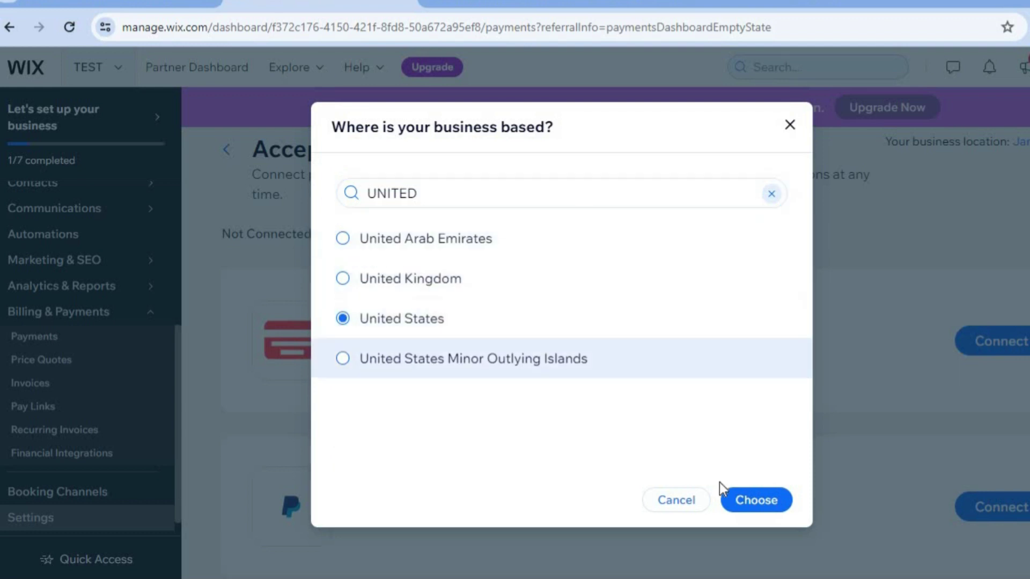
pyautogui.click(756, 500)
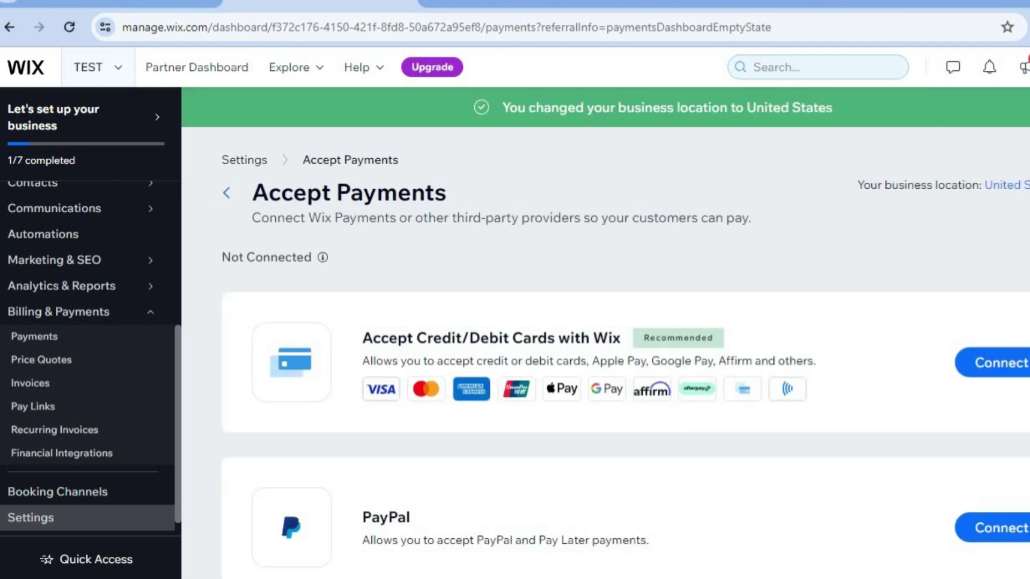
# Step: Open See More Payment Options on Accept Payments to view Triple-A crypto and Afterpay installments
pyautogui.scroll(-1, 626, 356)
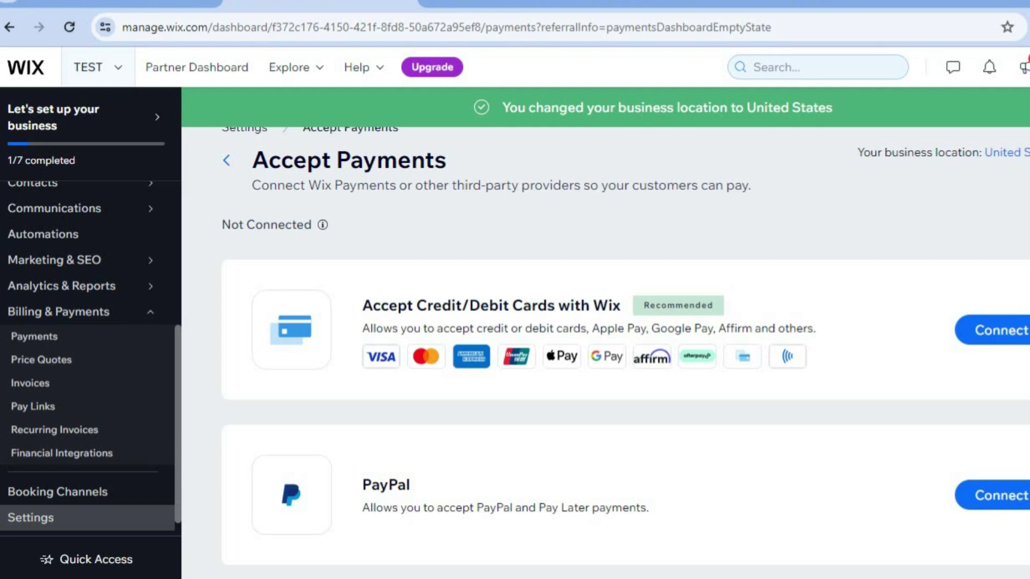
pyautogui.scroll(-1, 674, 310)
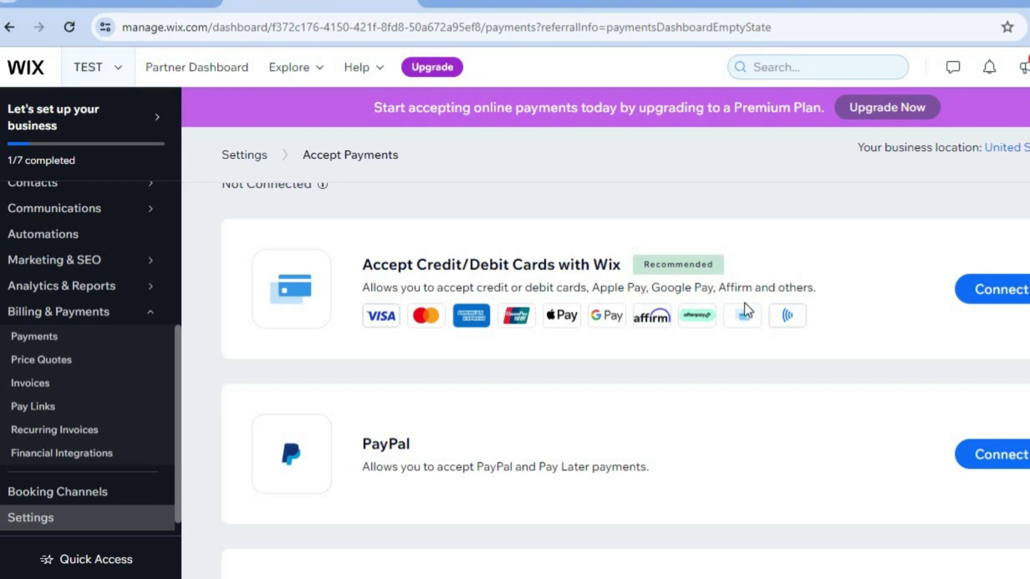
pyautogui.scroll(-3, 625, 376)
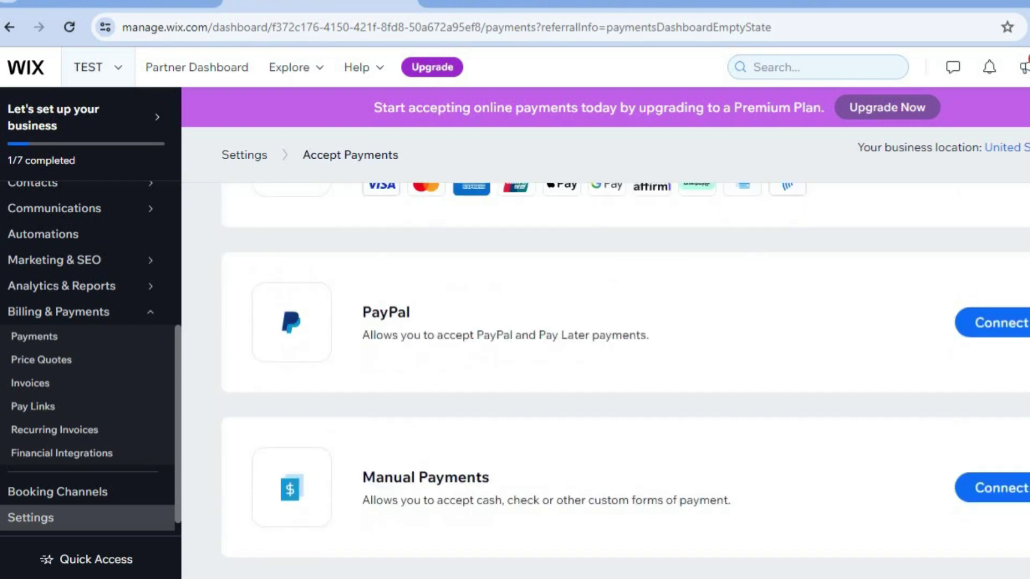
pyautogui.scroll(-1, 504, 468)
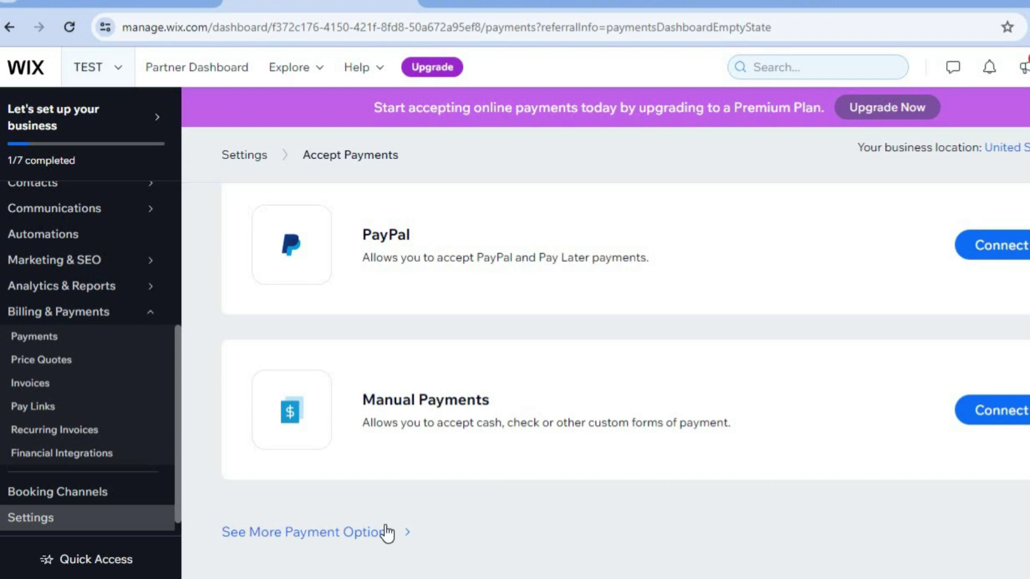
pyautogui.click(362, 534)
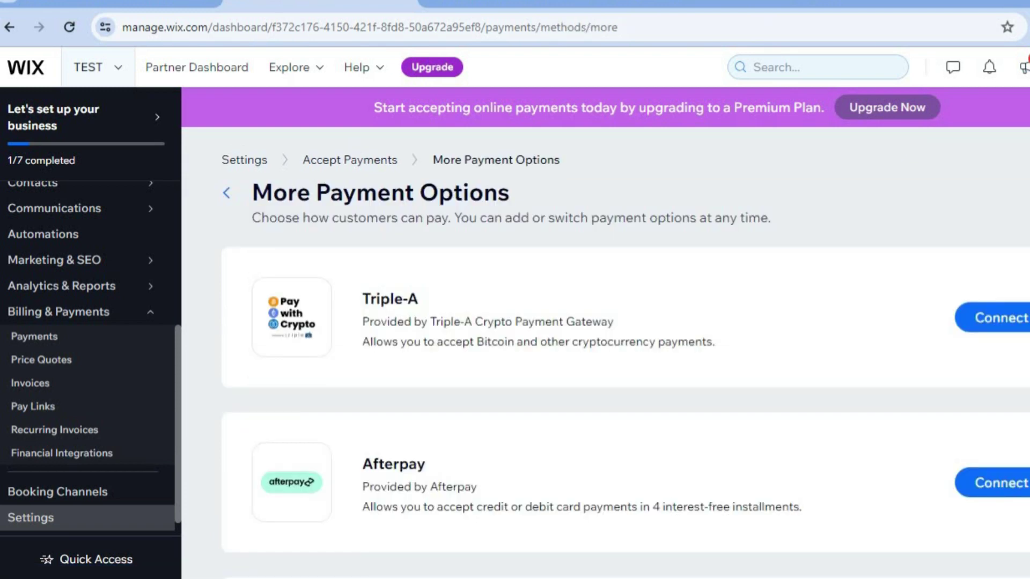
pyautogui.scroll(-6, 626, 362)
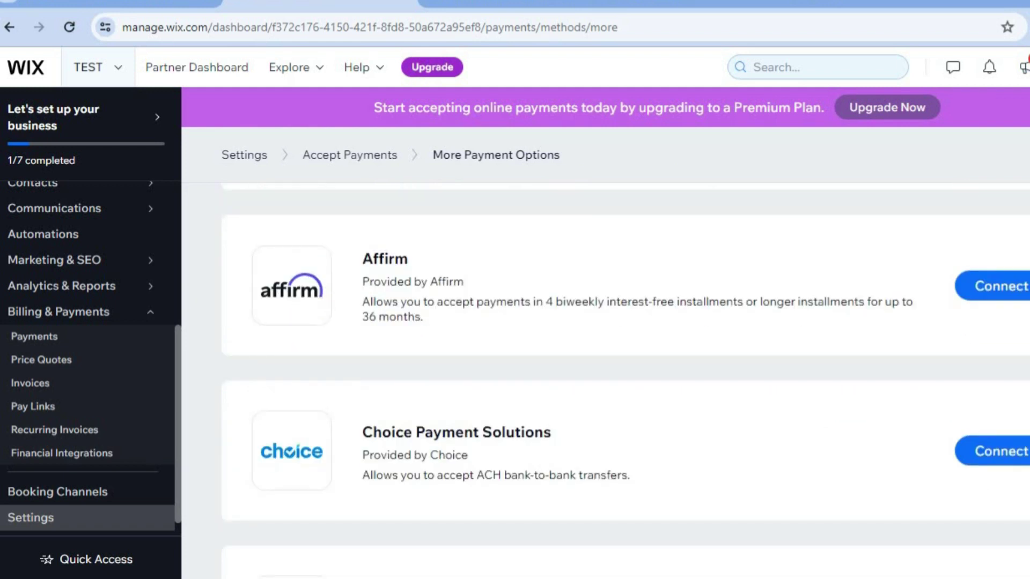
pyautogui.scroll(-3, 626, 362)
pyautogui.scroll(10, 626, 362)
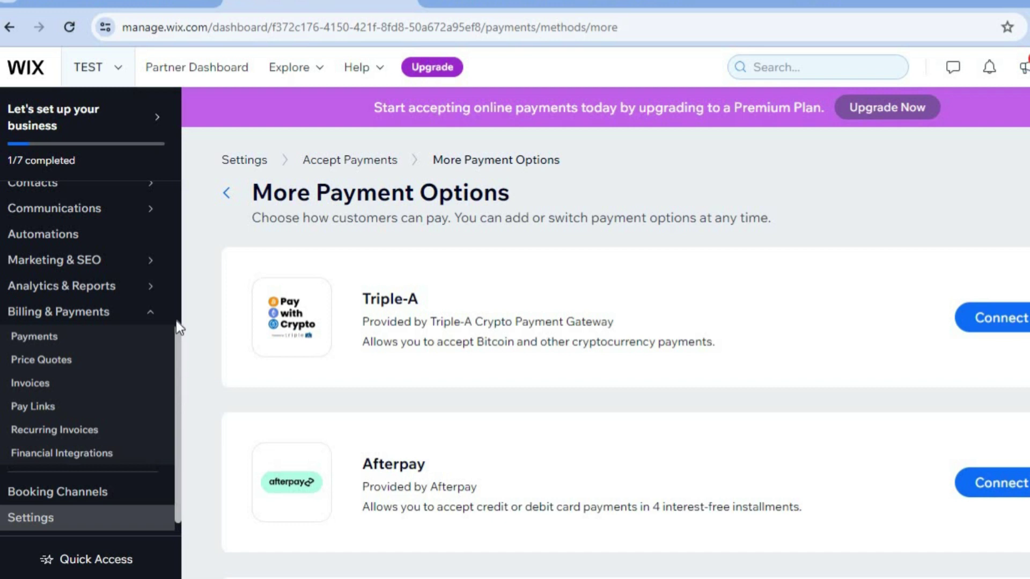
pyautogui.moveTo(176, 320); pyautogui.dragTo(173, 199)
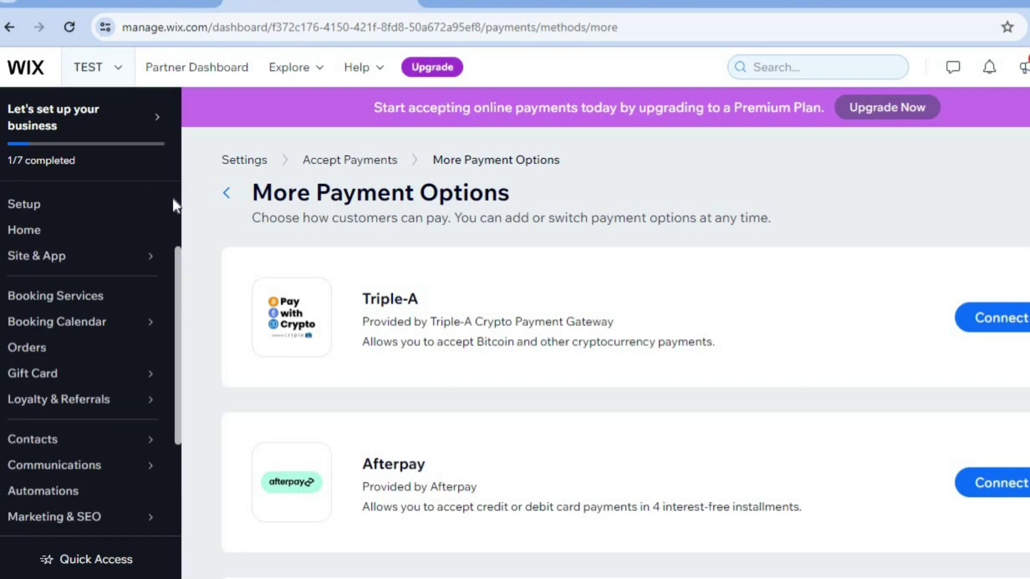
# Step: Return to the Setup overview and launch Design Site
pyautogui.click(93, 206)
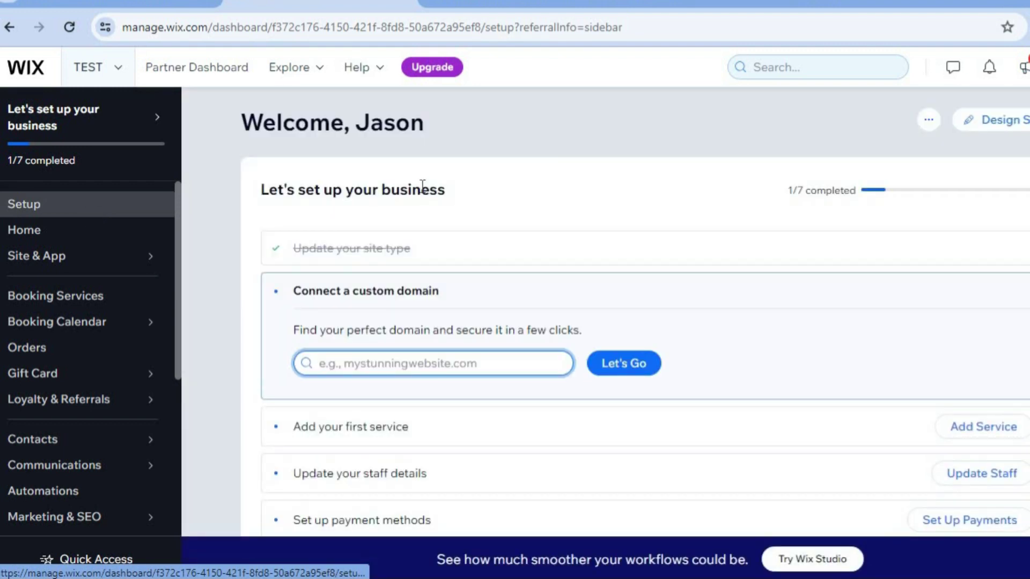
pyautogui.click(995, 122)
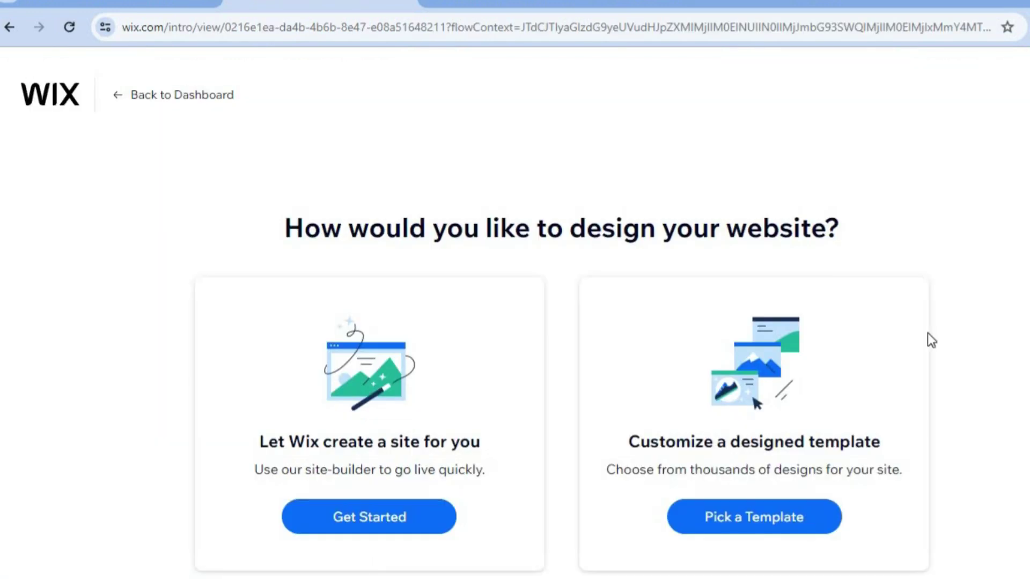
# Step: Browse the Pressure Washing Service templates and edit the first Cleaning Company template
pyautogui.click(758, 520)
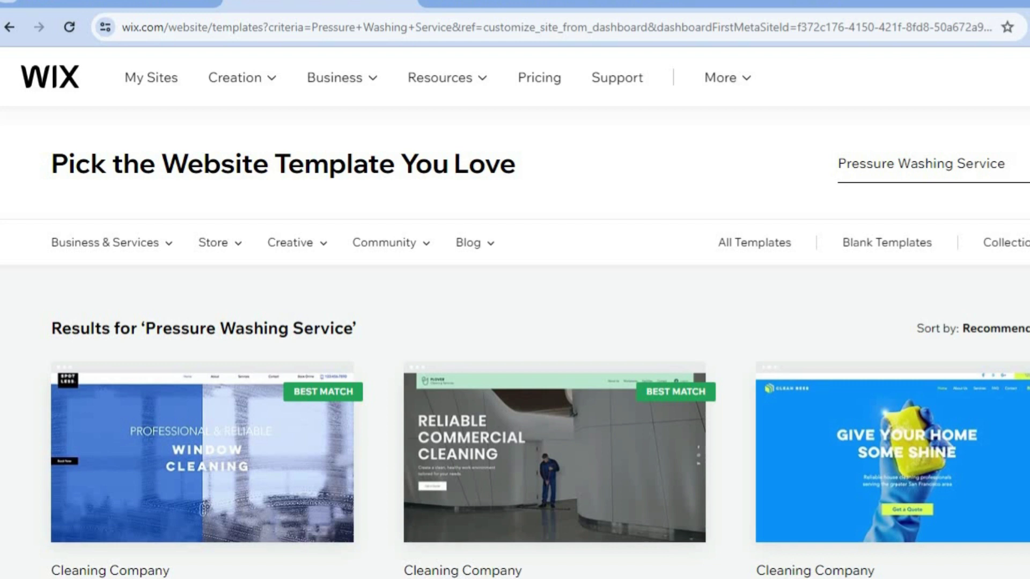
pyautogui.scroll(-4, 515, 311)
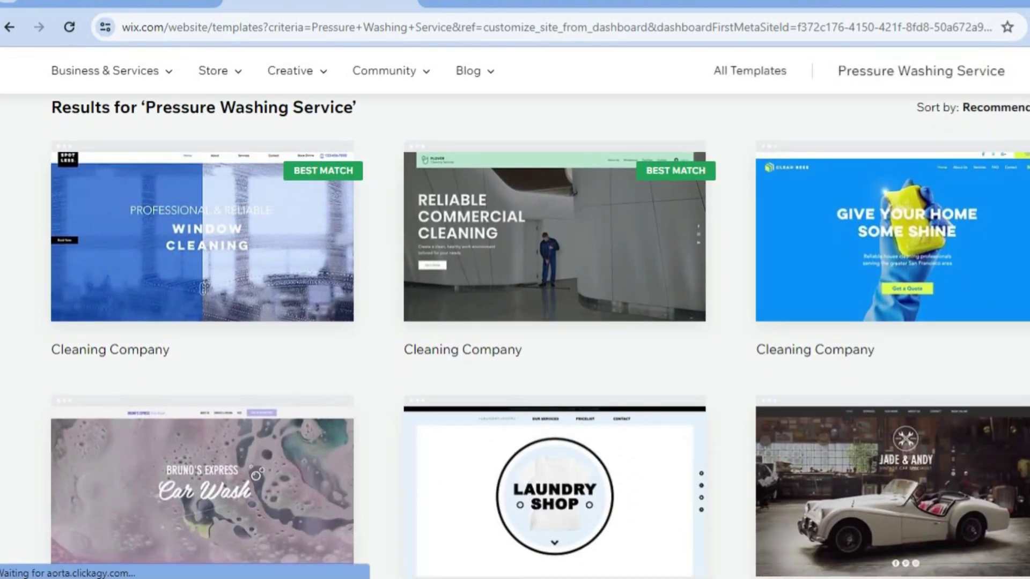
pyautogui.scroll(2, 515, 311)
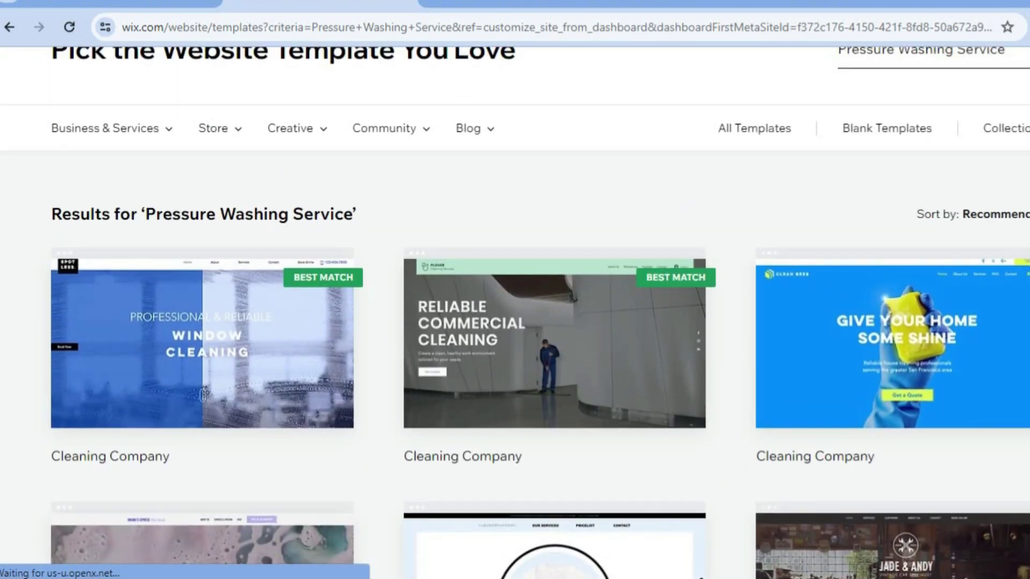
pyautogui.moveTo(270, 360)
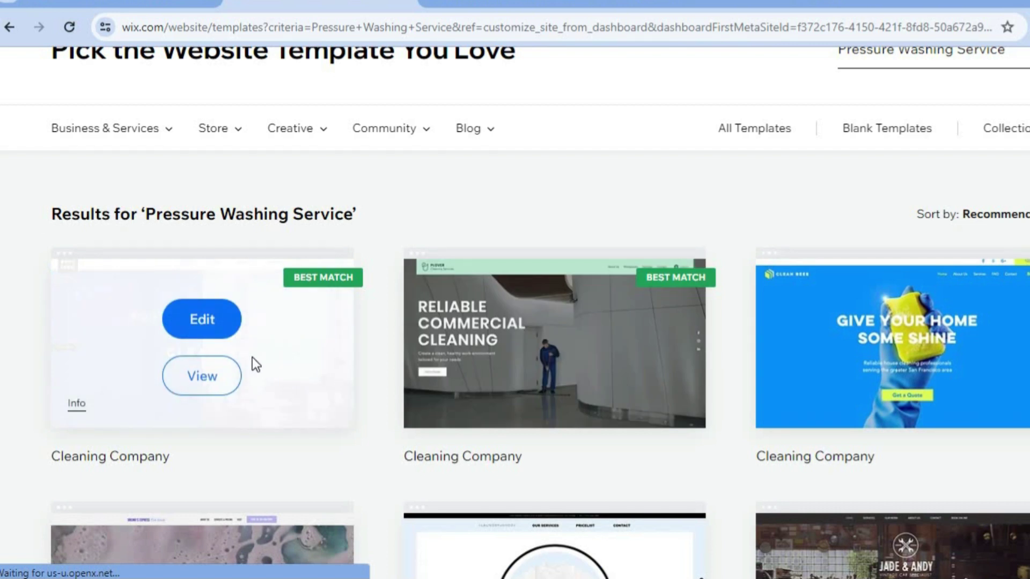
pyautogui.click(186, 321)
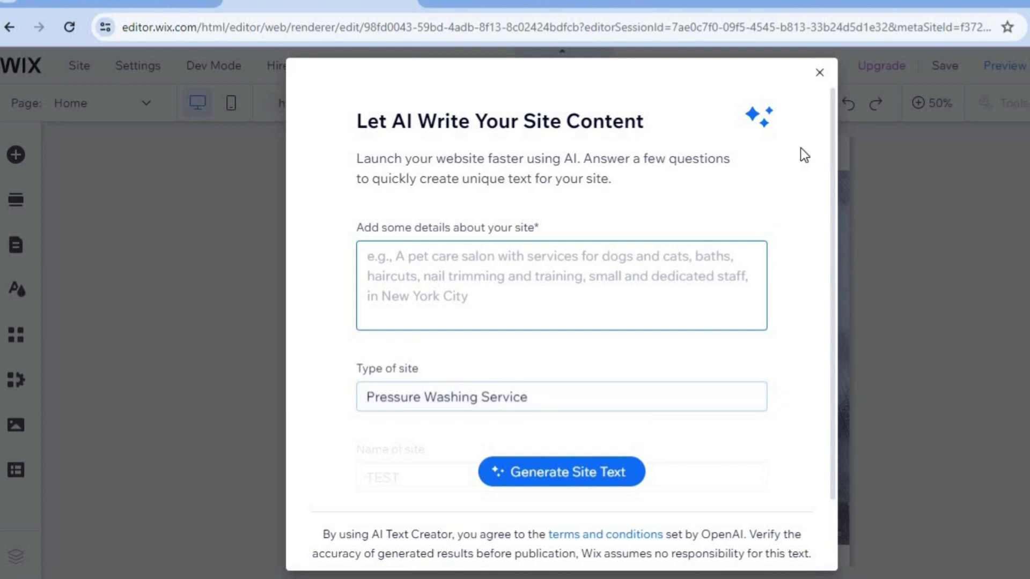
# Step: Dismiss the AI text writer, view the Home page at 100%, and Quick Edit the header
pyautogui.click(821, 75)
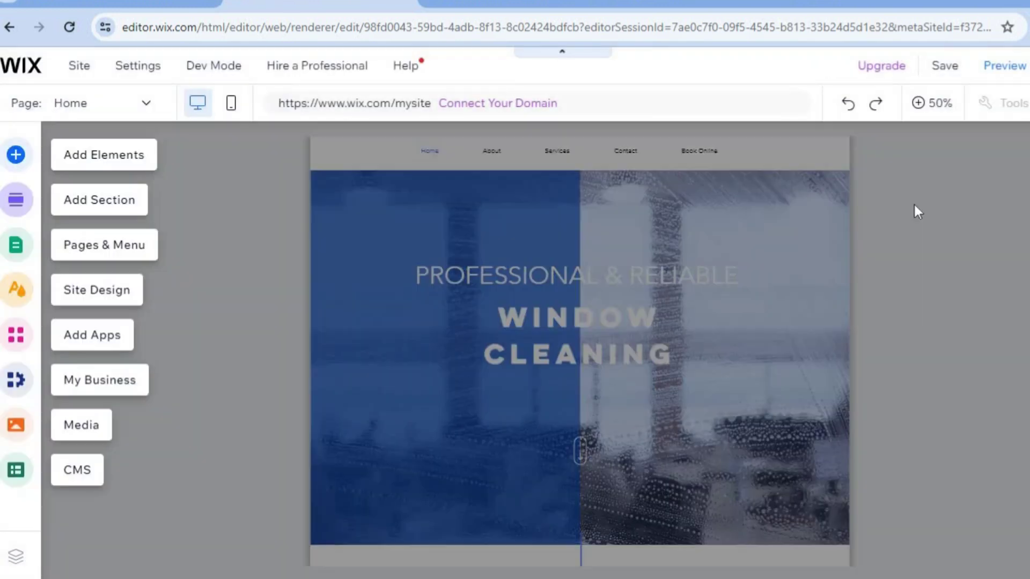
pyautogui.click(932, 105)
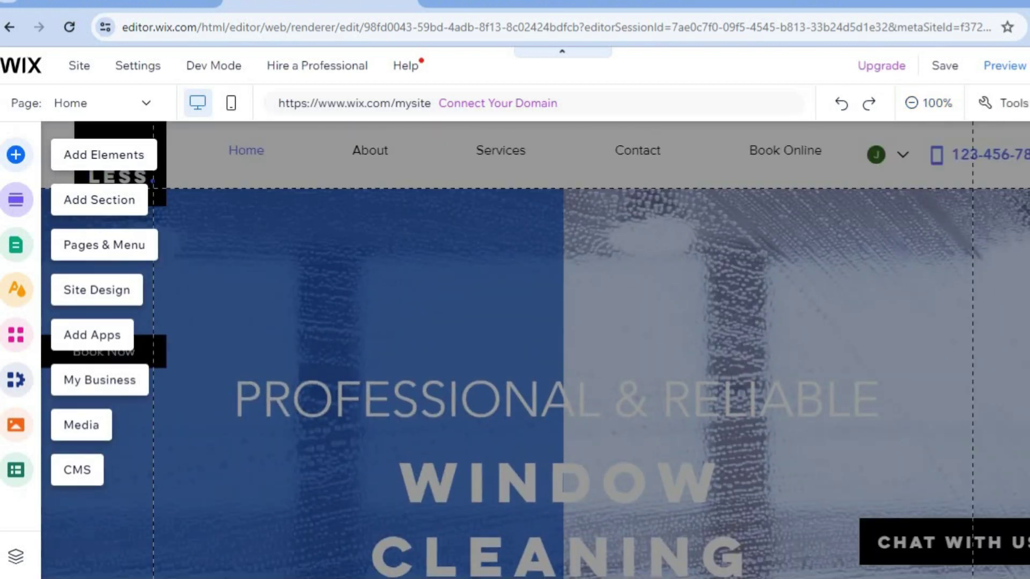
pyautogui.scroll(-5, 534, 350)
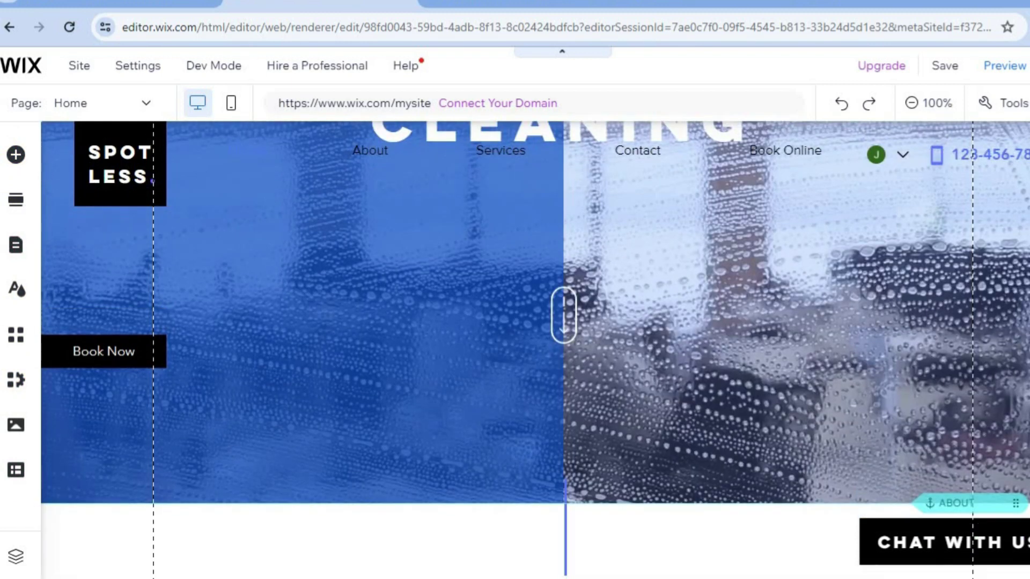
pyautogui.scroll(-5, 535, 349)
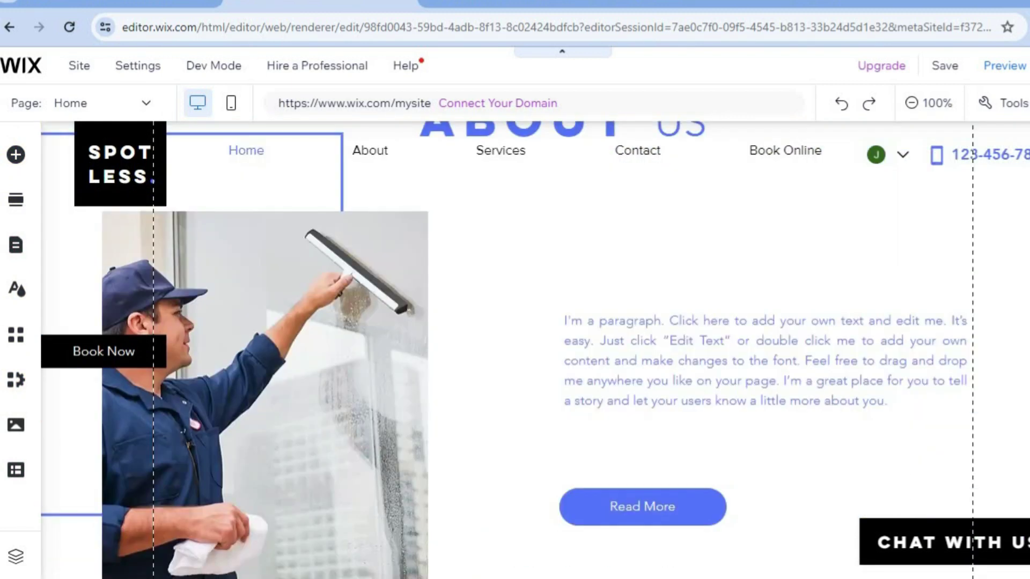
pyautogui.scroll(-5, 535, 350)
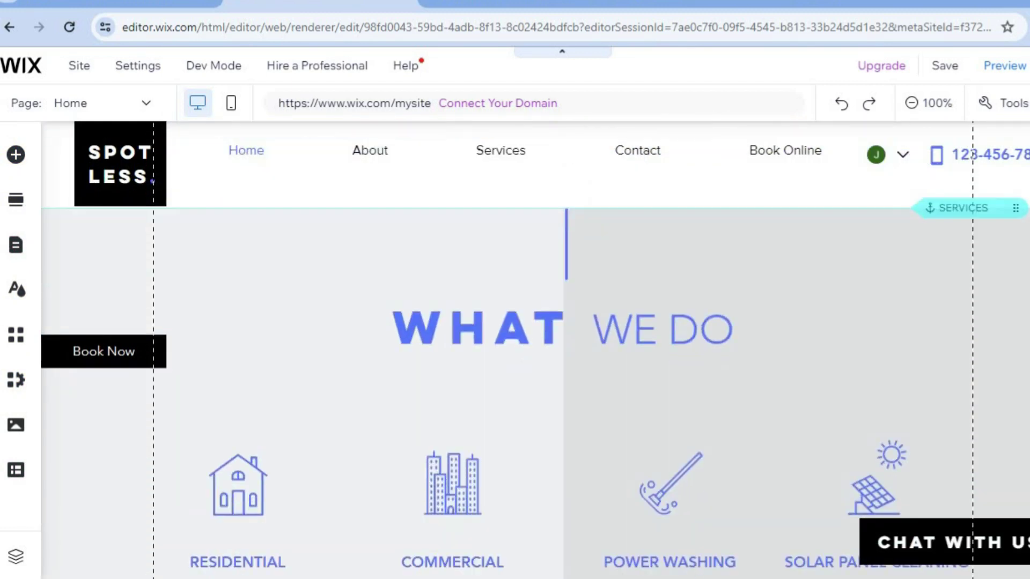
pyautogui.scroll(15, 534, 349)
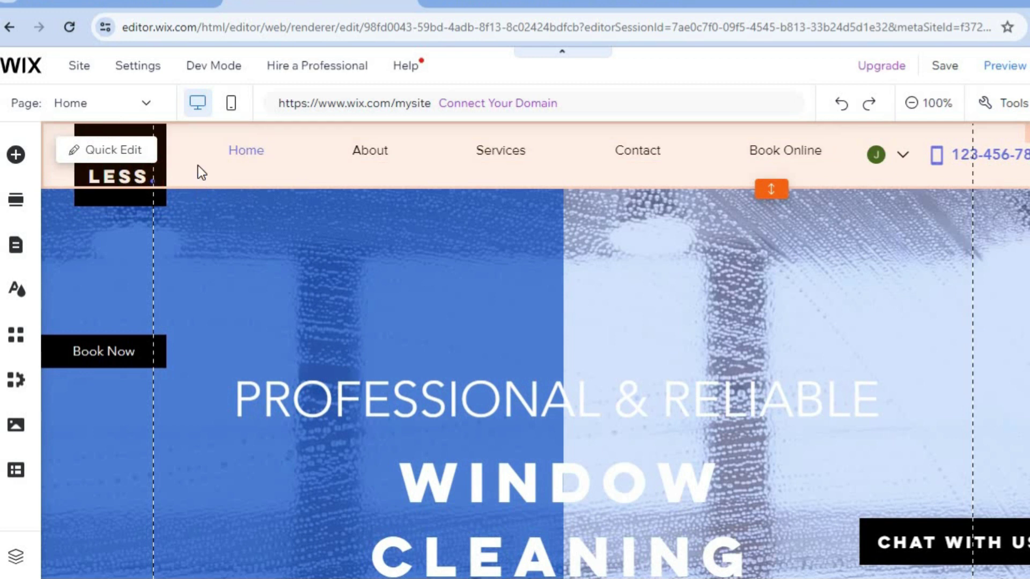
pyautogui.click(114, 149)
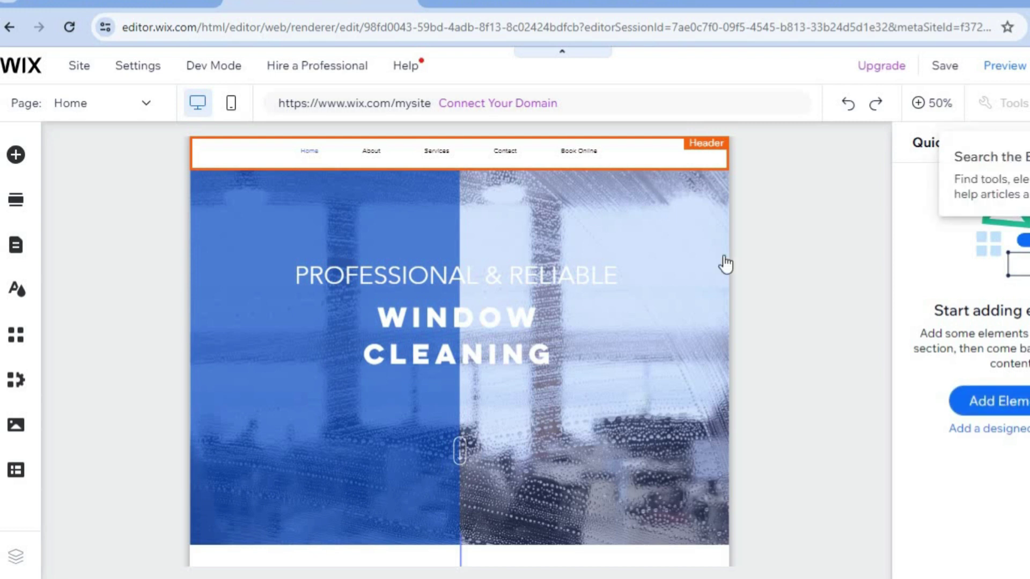
# Step: Retitle the Welcome hero 'PRSESSURE' / 'WASHING' on two lines, then zoom to 100%
pyautogui.click(608, 270)
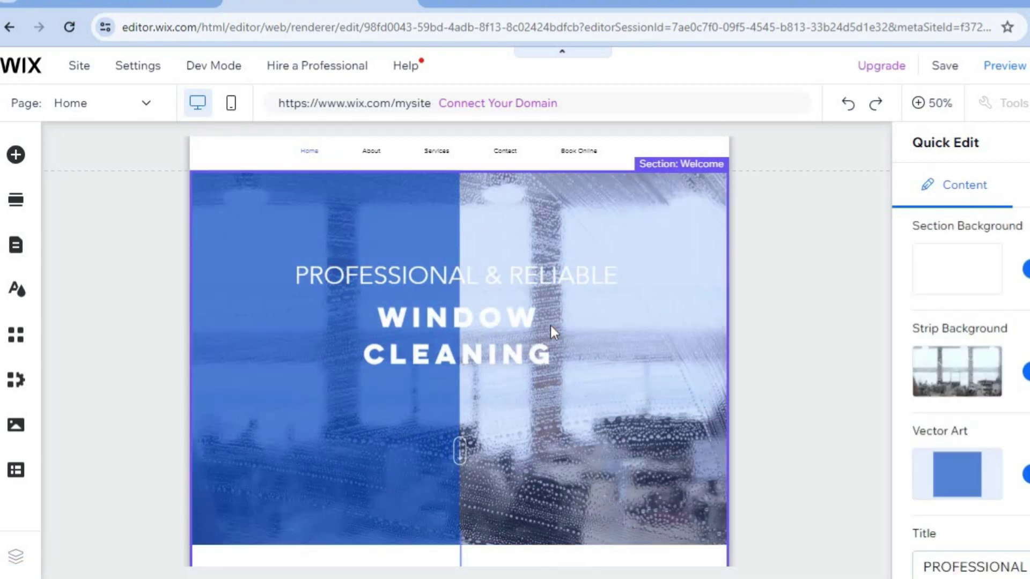
pyautogui.scroll(-5, 960, 376)
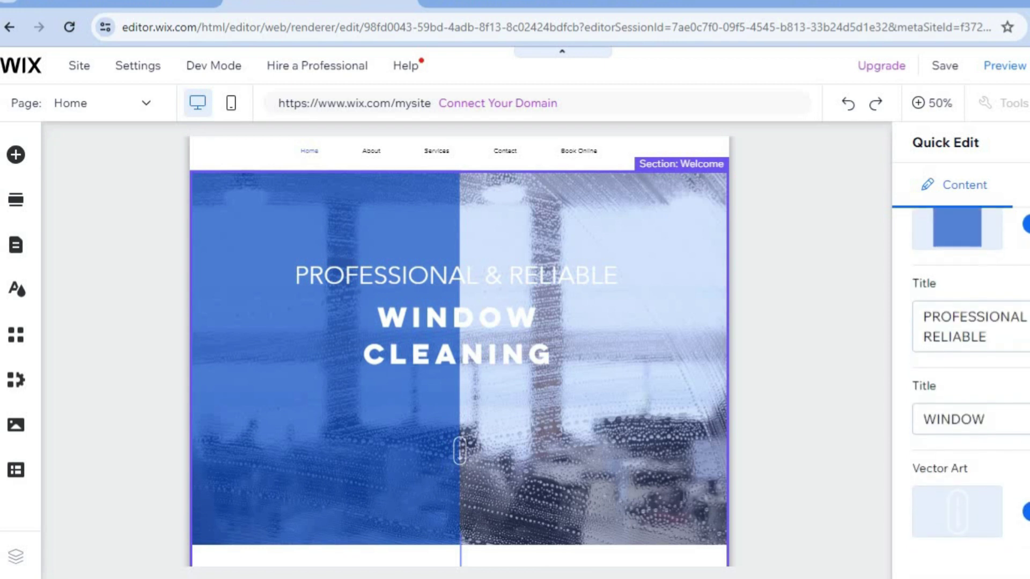
pyautogui.click(990, 421)
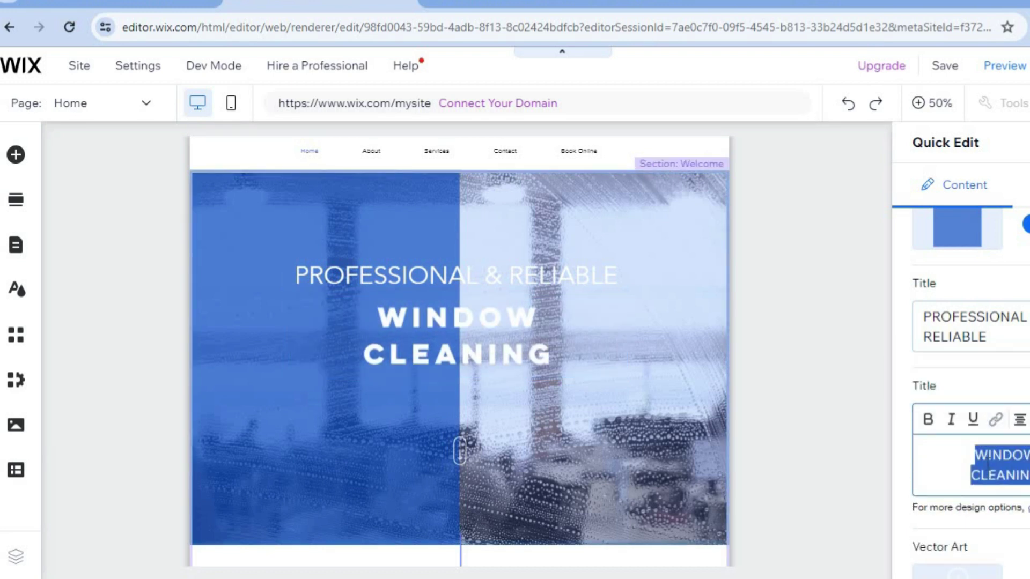
pyautogui.write('P')
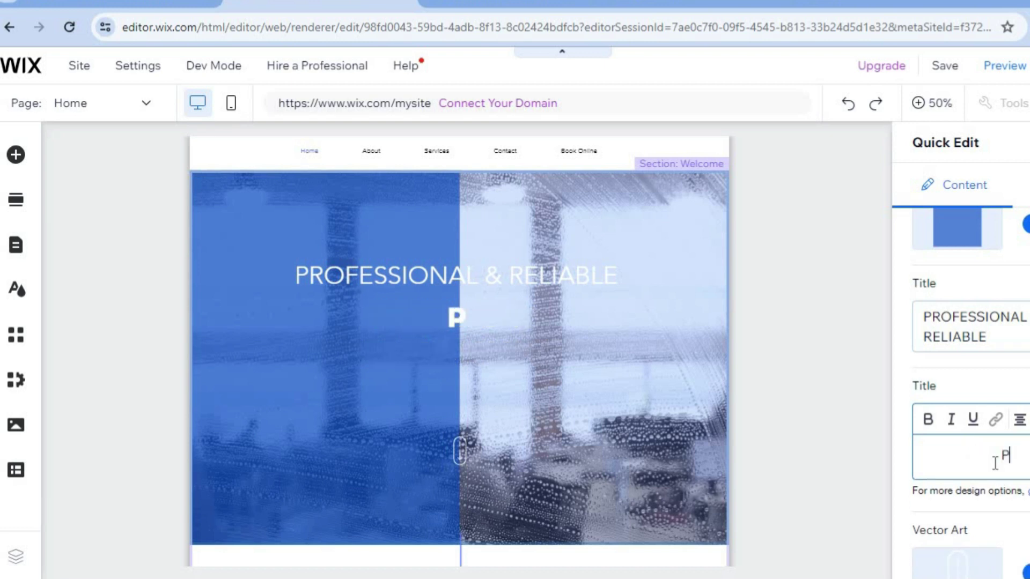
pyautogui.write('RSESS')
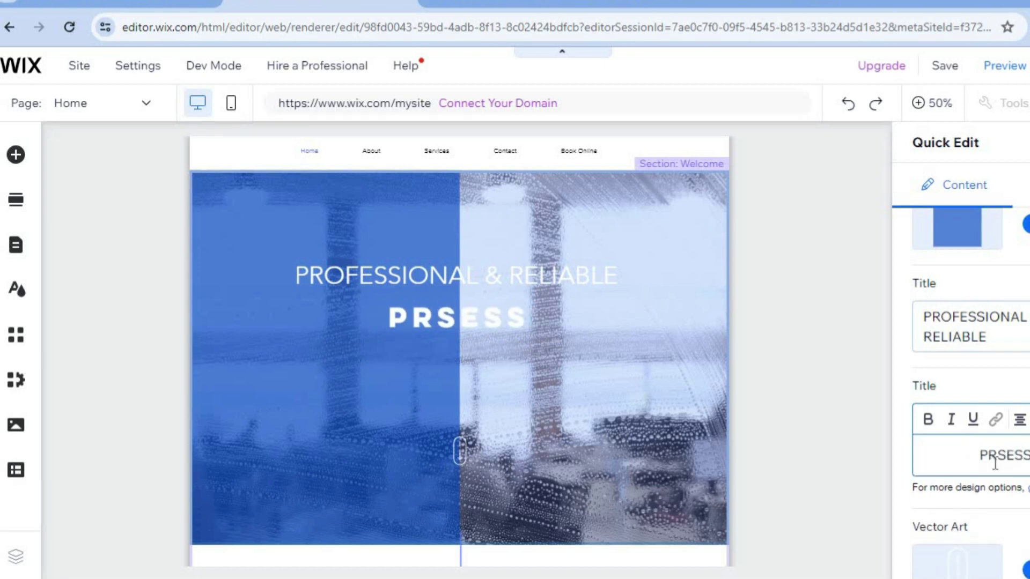
pyautogui.write('URE')
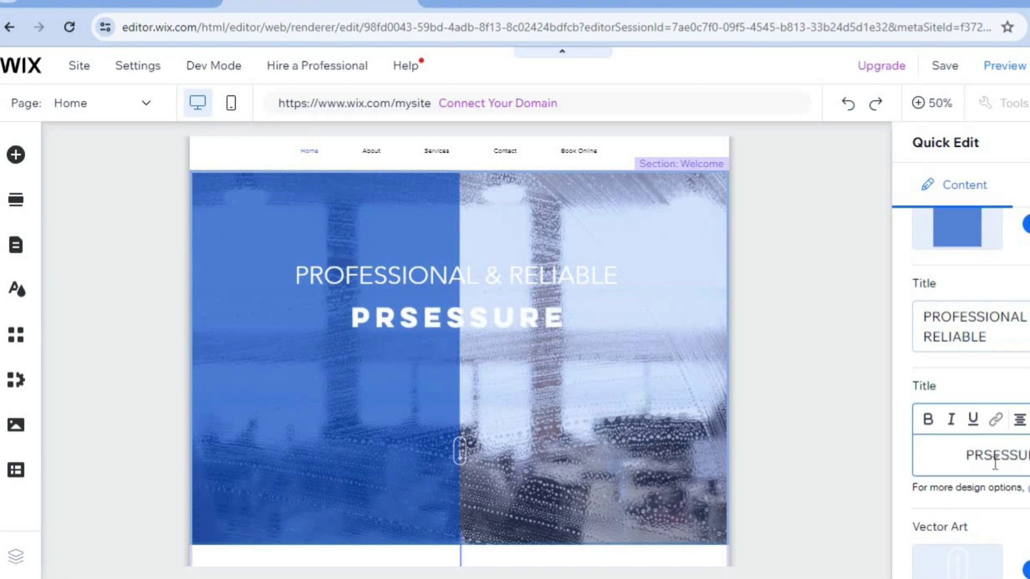
pyautogui.press('Return')
pyautogui.write('WAS')
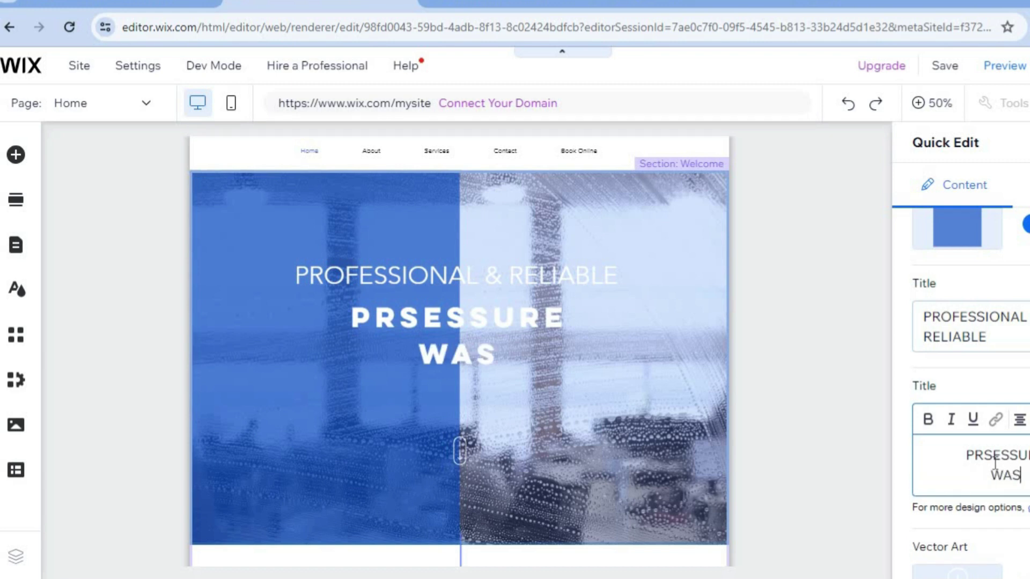
pyautogui.write('HING')
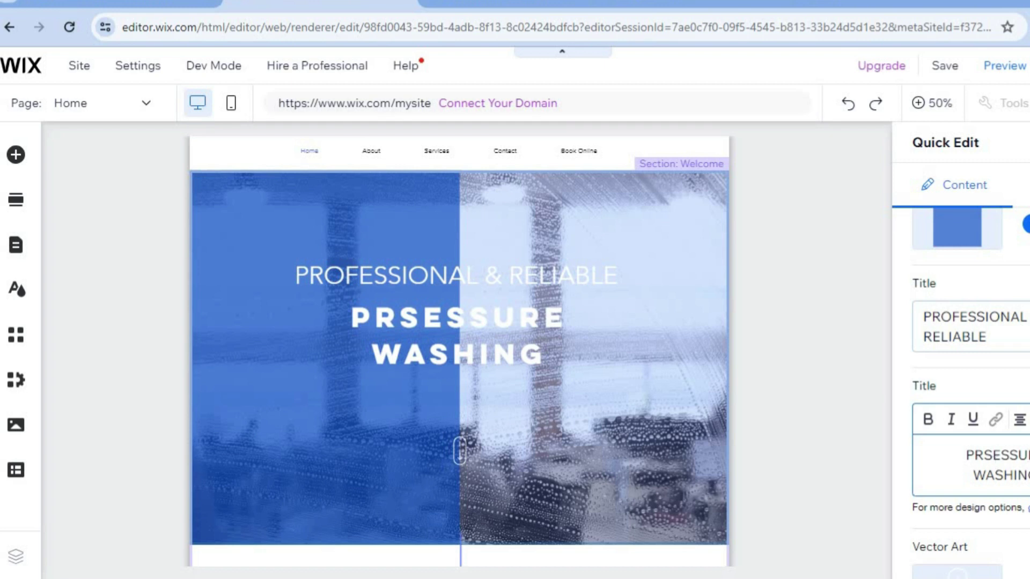
pyautogui.scroll(-1, 966, 387)
pyautogui.scroll(5, 966, 386)
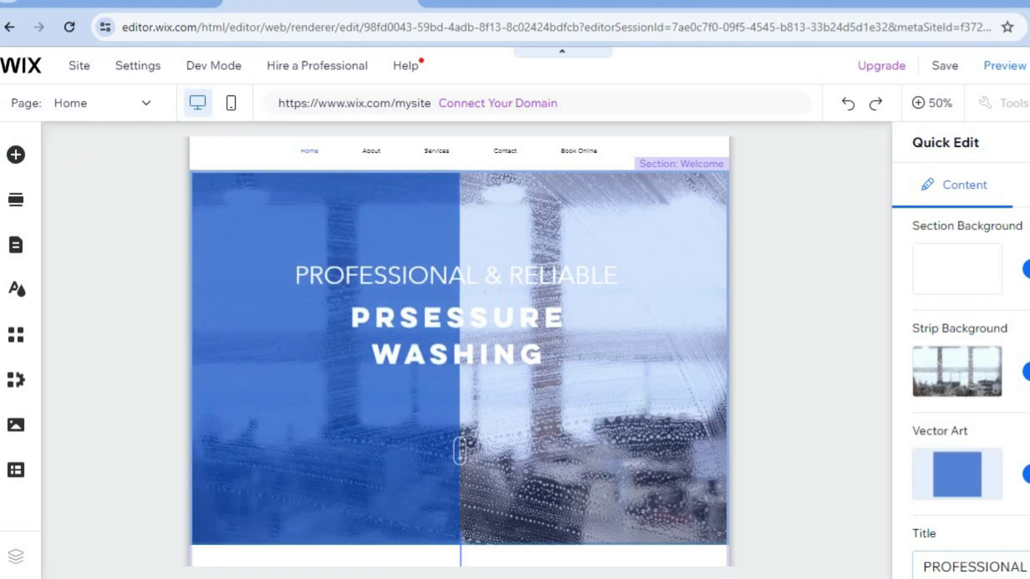
pyautogui.click(932, 103)
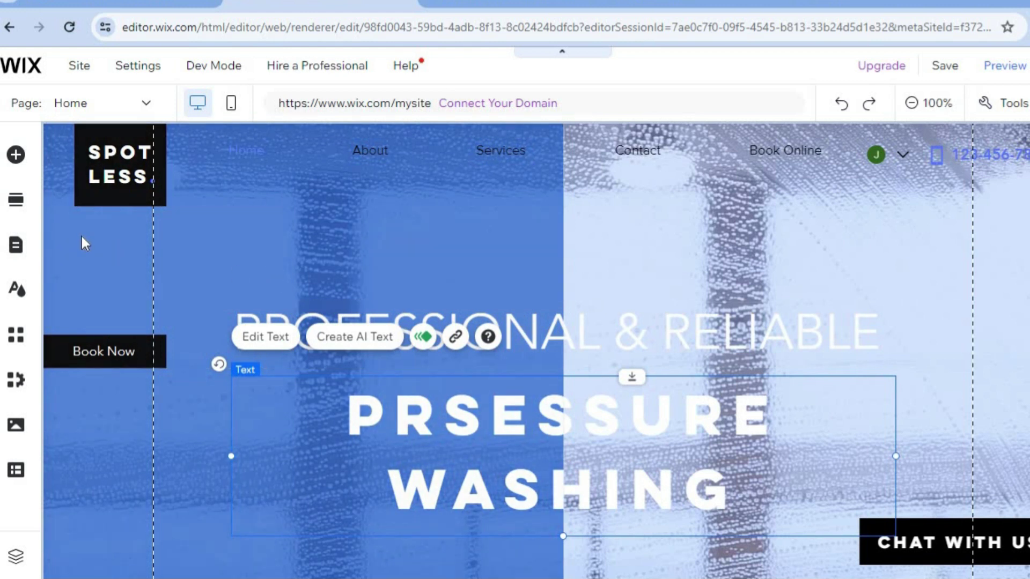
pyautogui.click(19, 163)
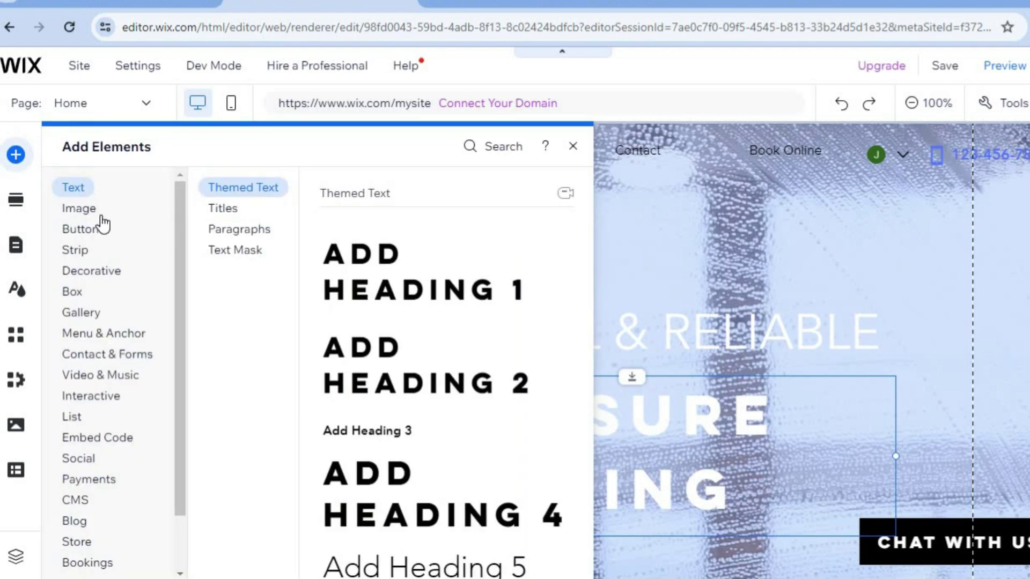
pyautogui.click(100, 213)
pyautogui.click(110, 382)
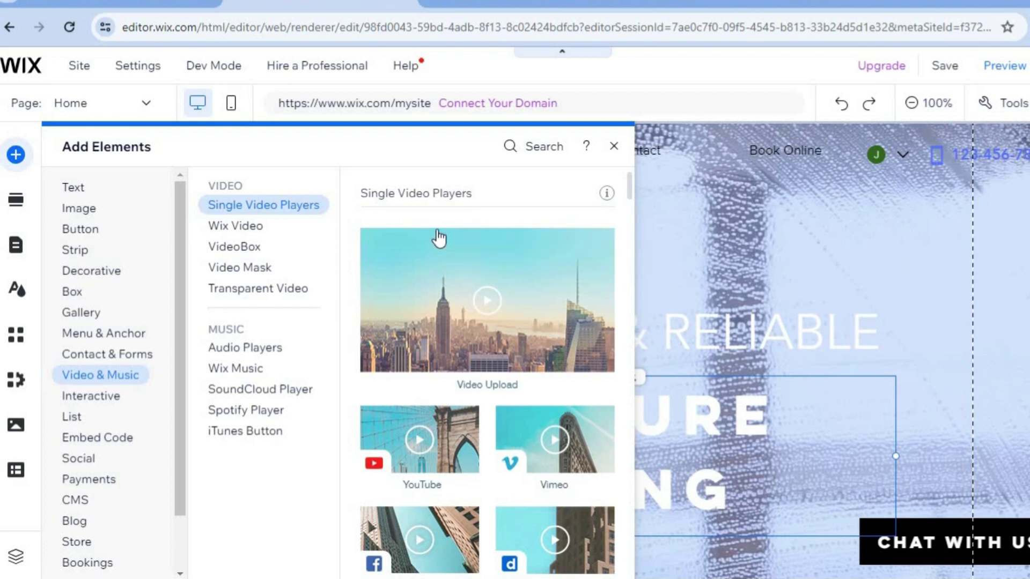
pyautogui.click(615, 147)
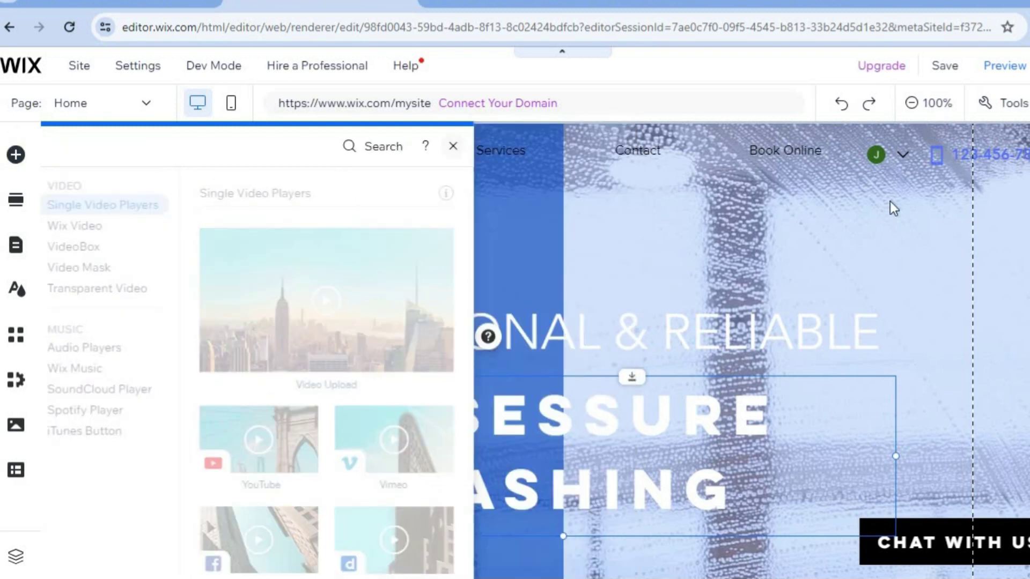
pyautogui.scroll(-8, 537, 349)
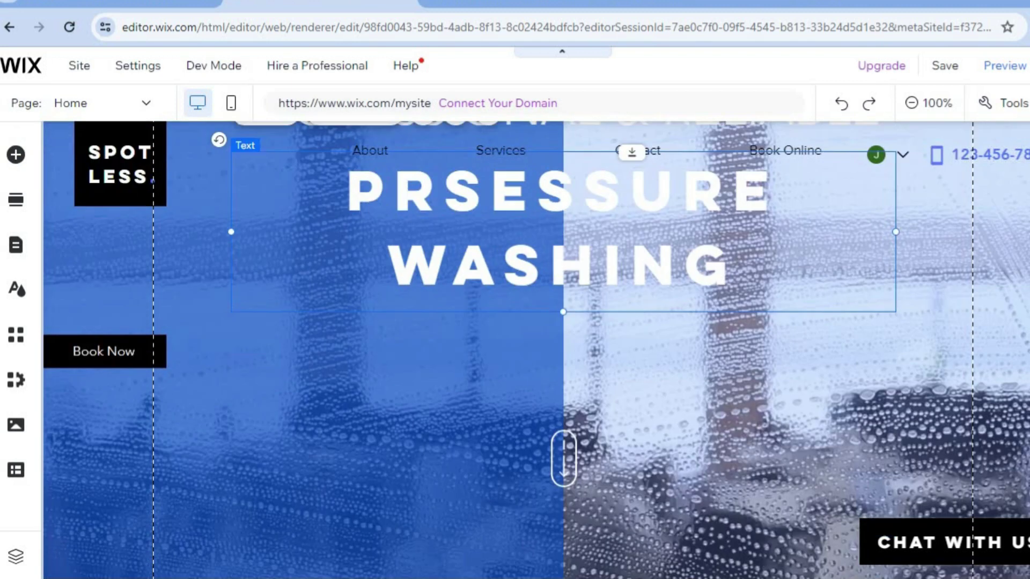
pyautogui.scroll(-2, 854, 333)
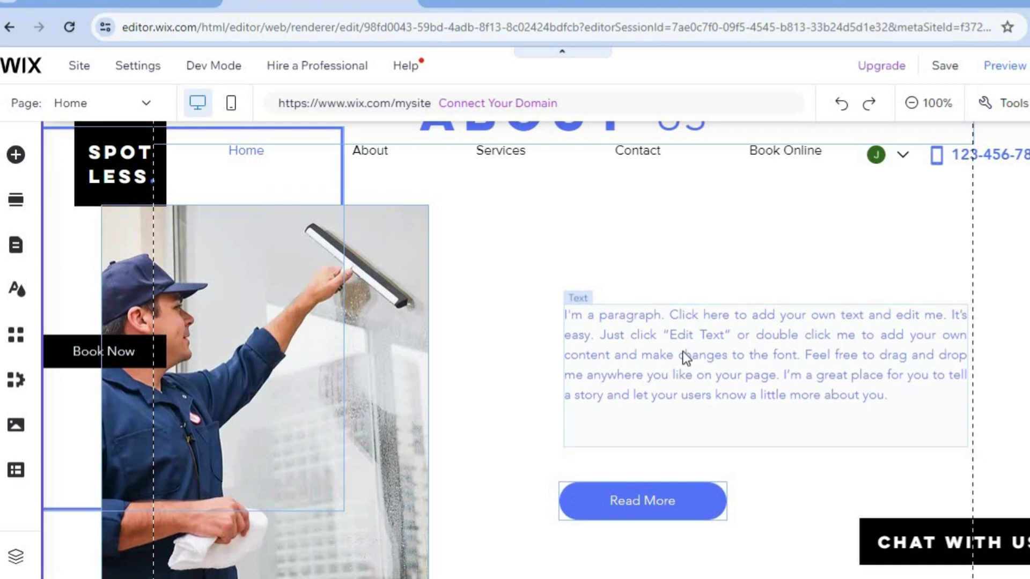
pyautogui.click(683, 354)
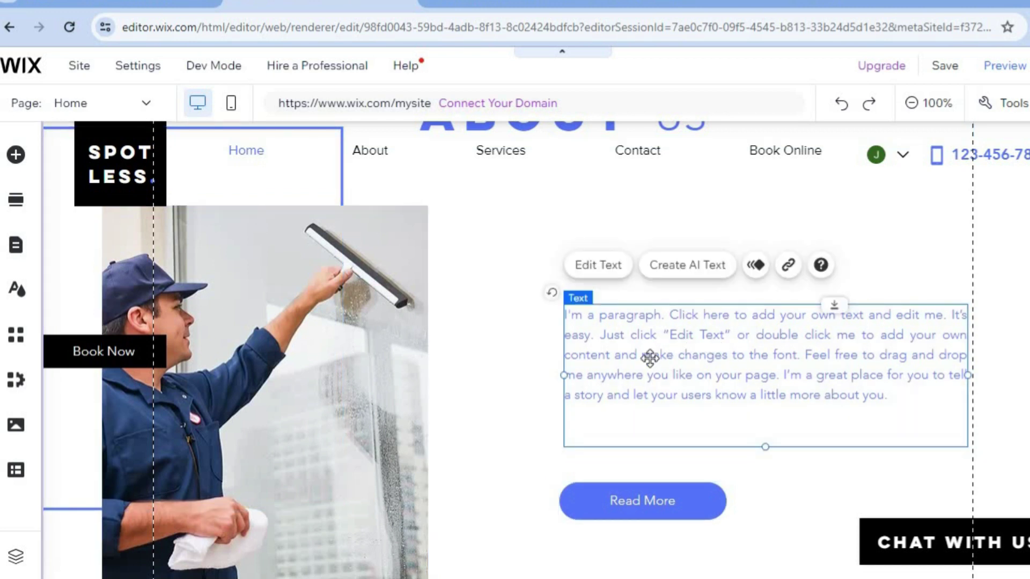
pyautogui.click(599, 268)
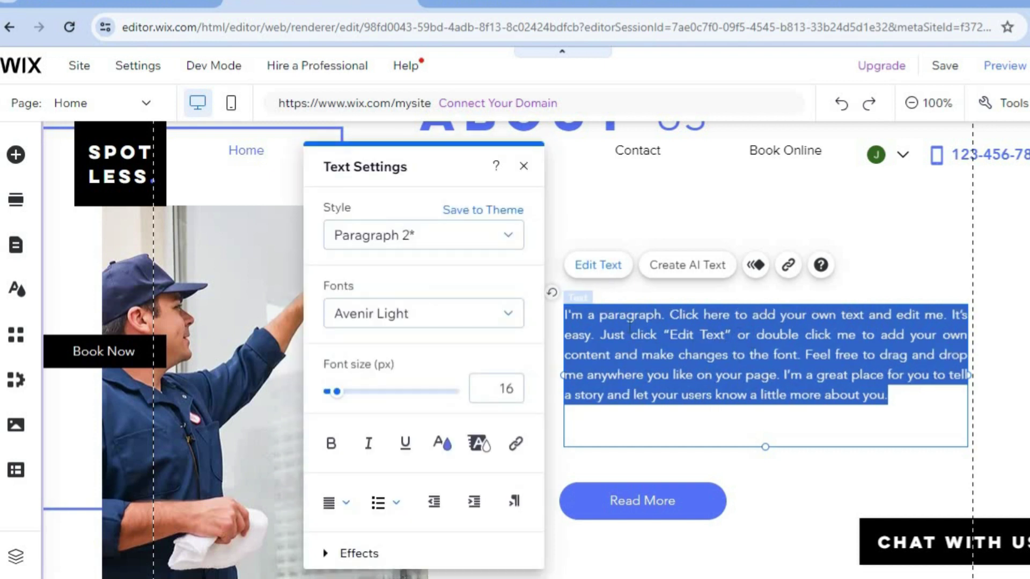
pyautogui.click(524, 167)
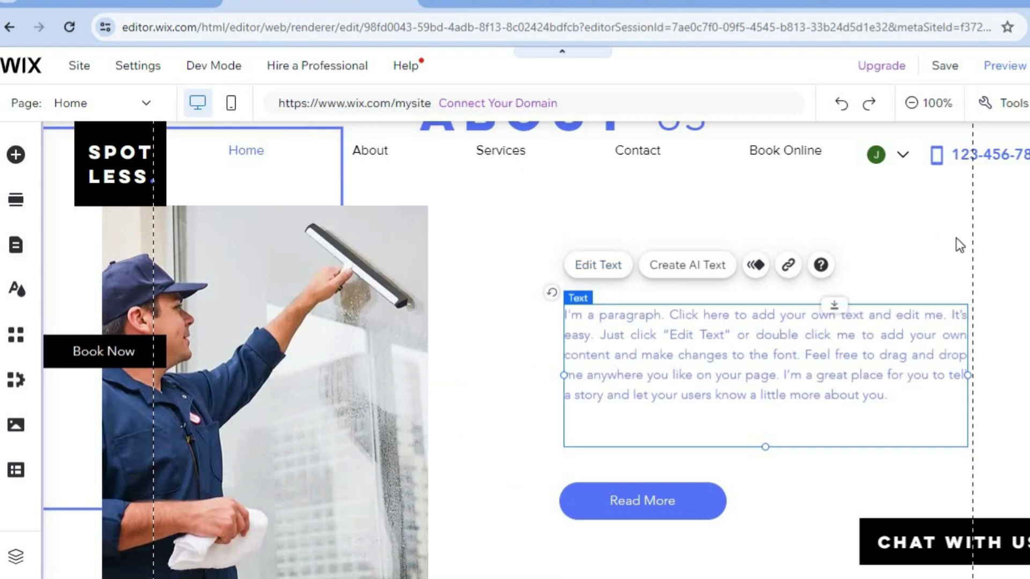
# Step: Switch to the Service Page, look through its sections, and preview it
pyautogui.moveTo(957, 67)
pyautogui.click(127, 109)
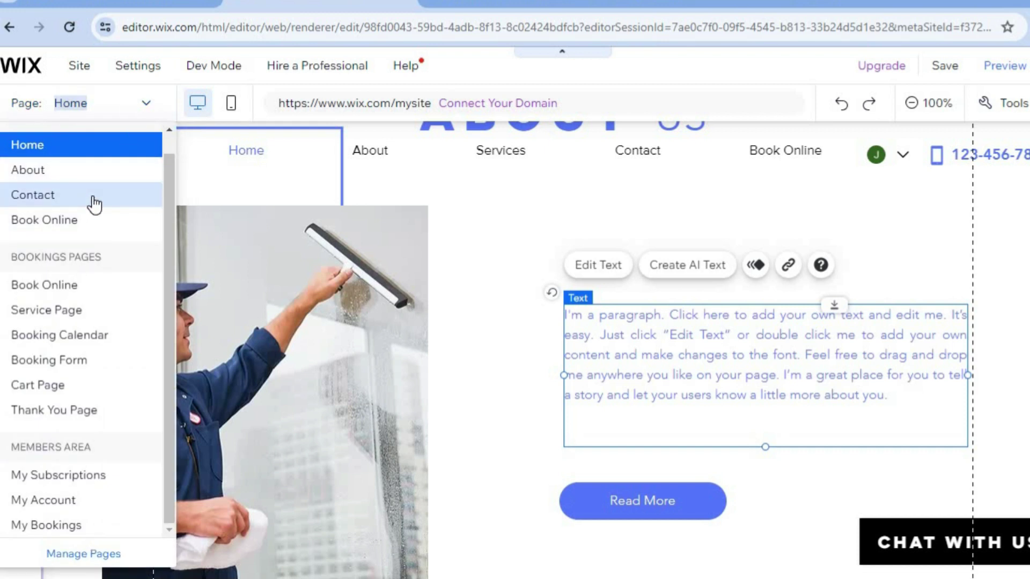
pyautogui.click(79, 311)
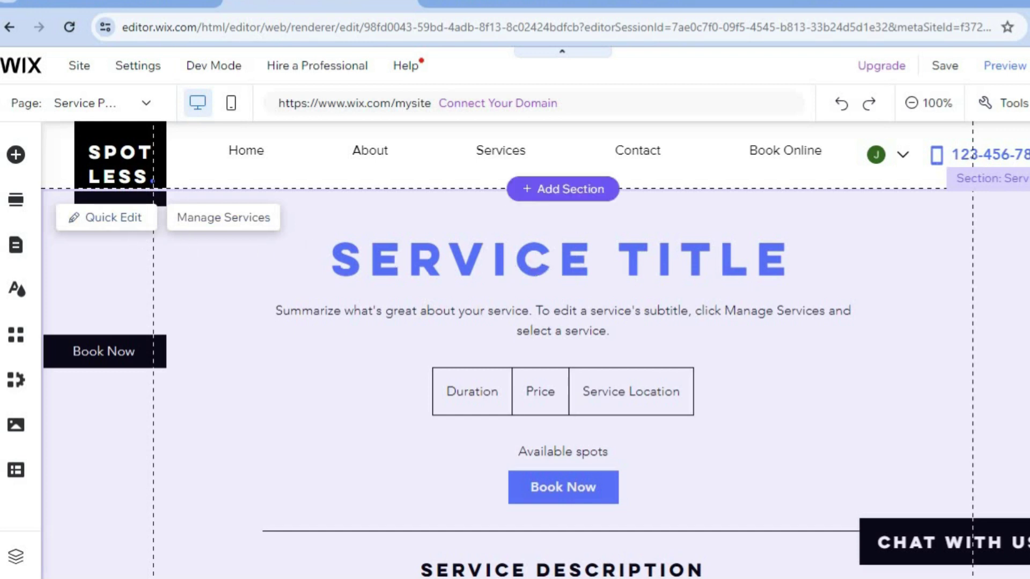
pyautogui.scroll(-10, 562, 348)
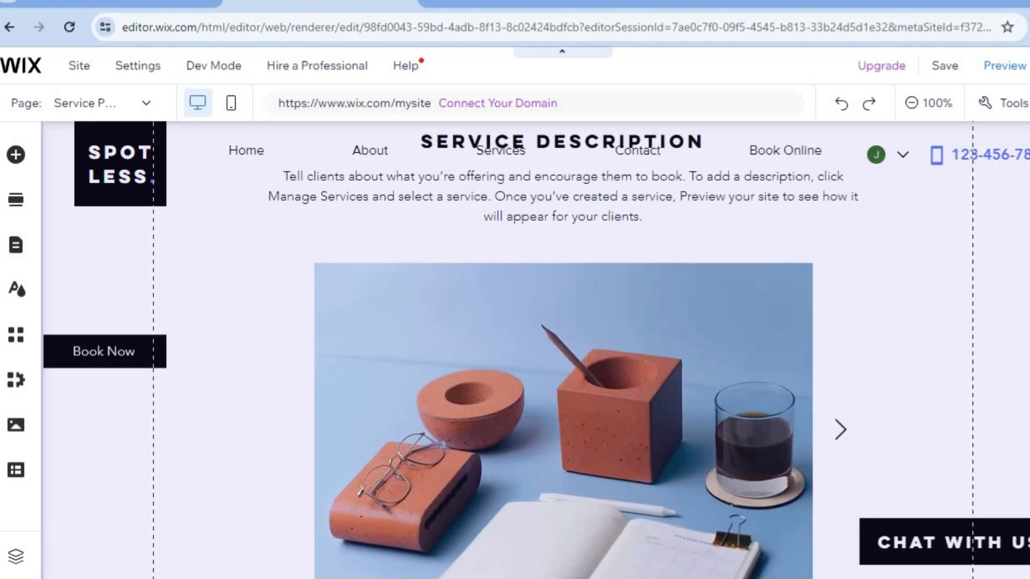
pyautogui.scroll(-15, 562, 349)
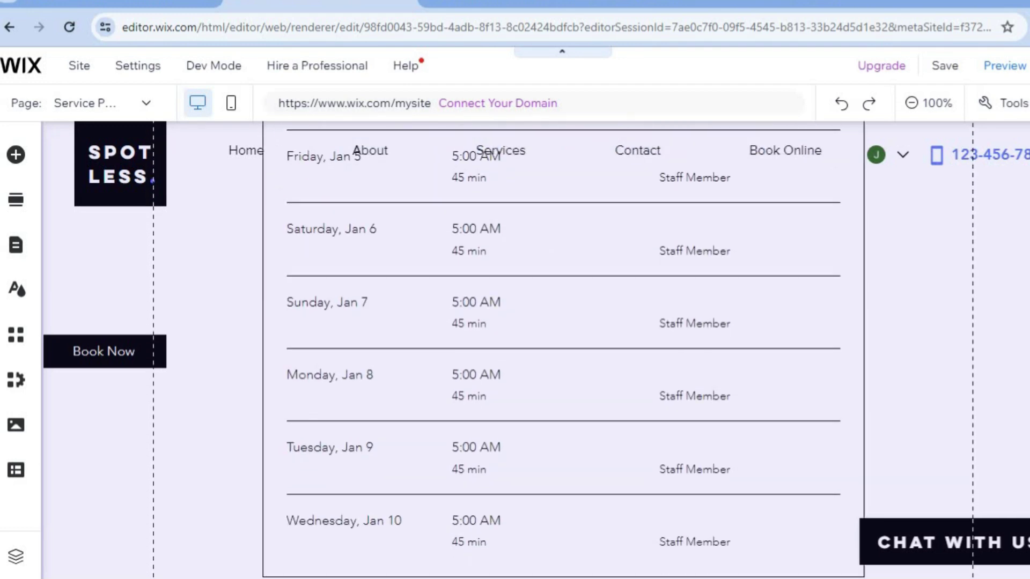
pyautogui.scroll(3, 562, 349)
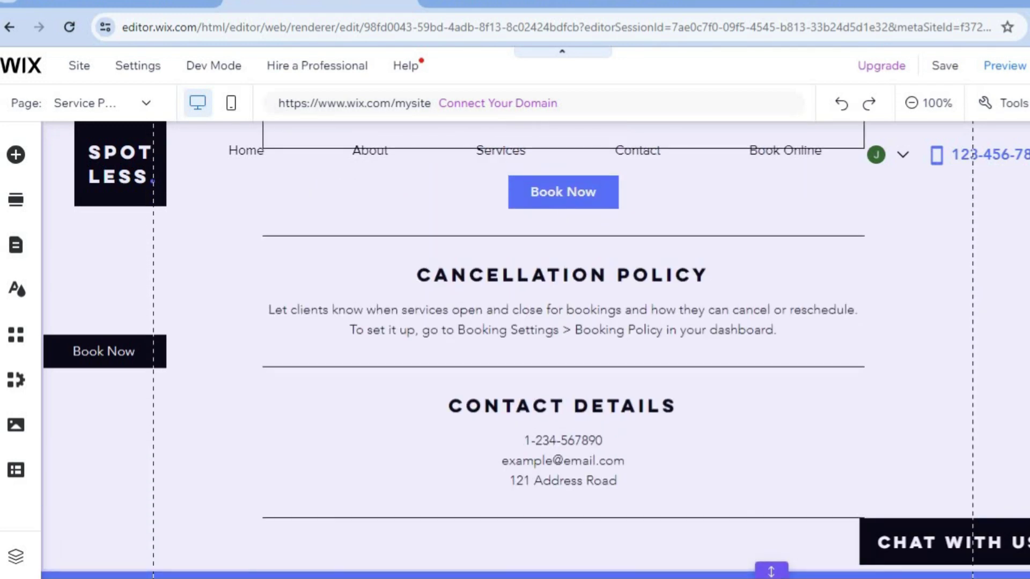
pyautogui.scroll(15, 562, 348)
pyautogui.scroll(2, 562, 349)
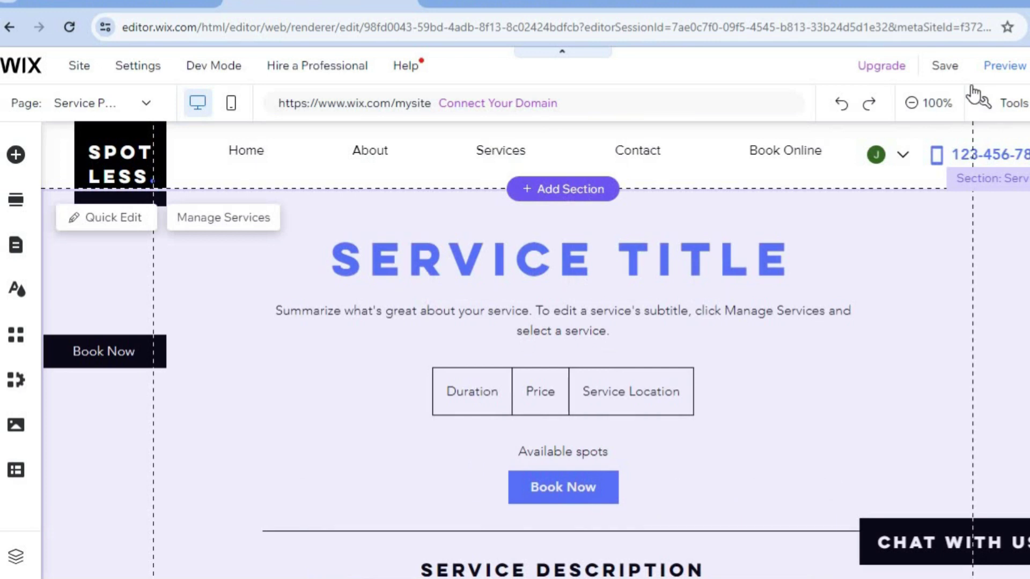
pyautogui.click(1006, 69)
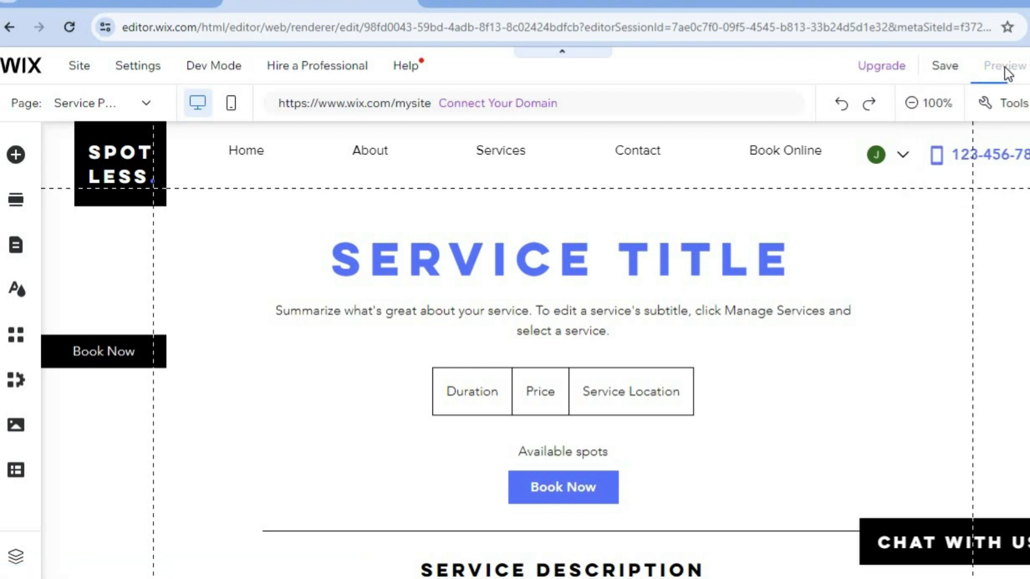